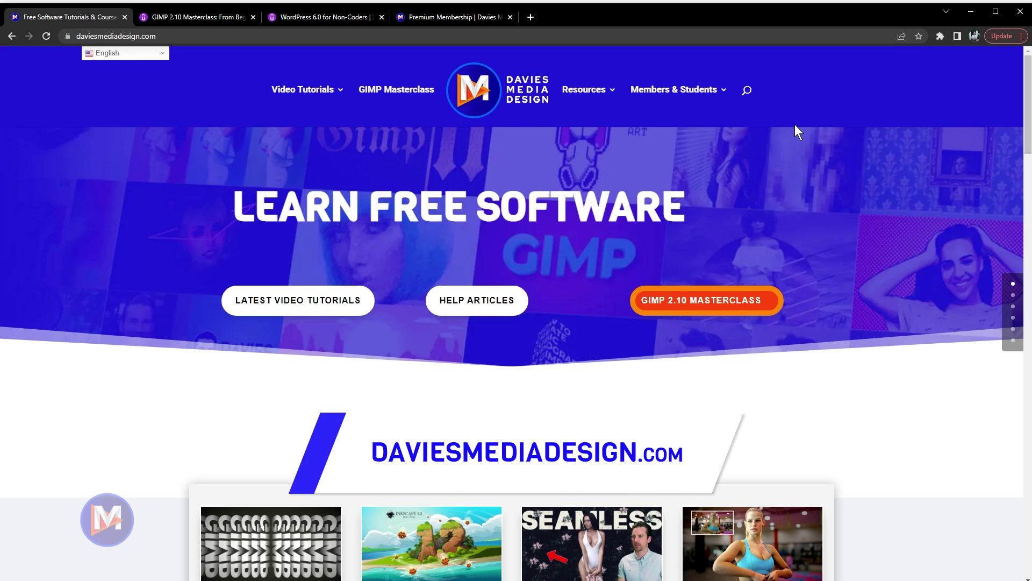
{"action": "key", "text": "ctrl+Tab"}
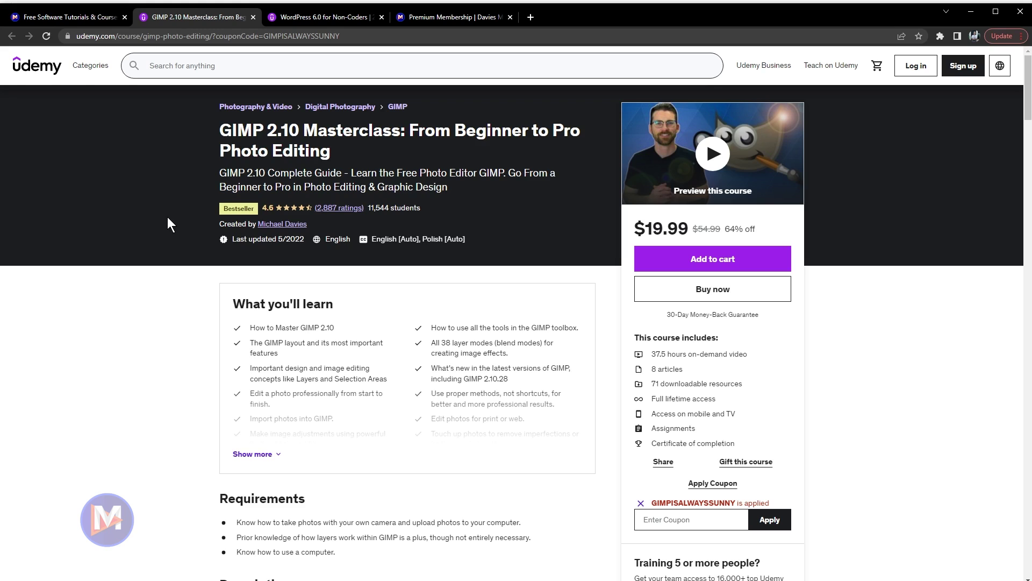
{"action": "key", "text": "ctrl+Tab"}
{"action": "key", "text": "ctrl+Tab"}
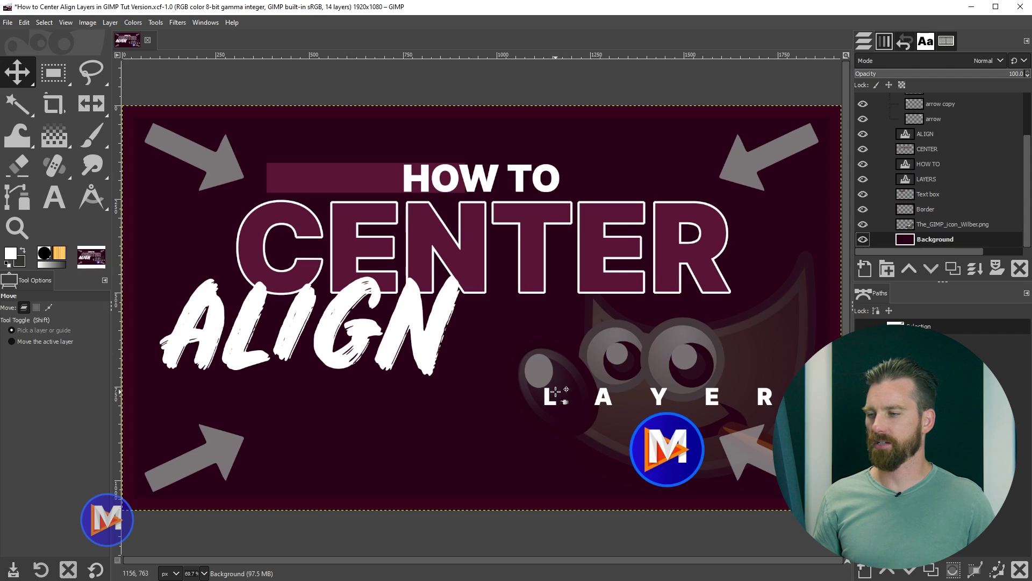
Pick the circular logo as the target of the Alignment tool and make the Davies Media Design logo layer active
{"action": "key", "text": "q"}
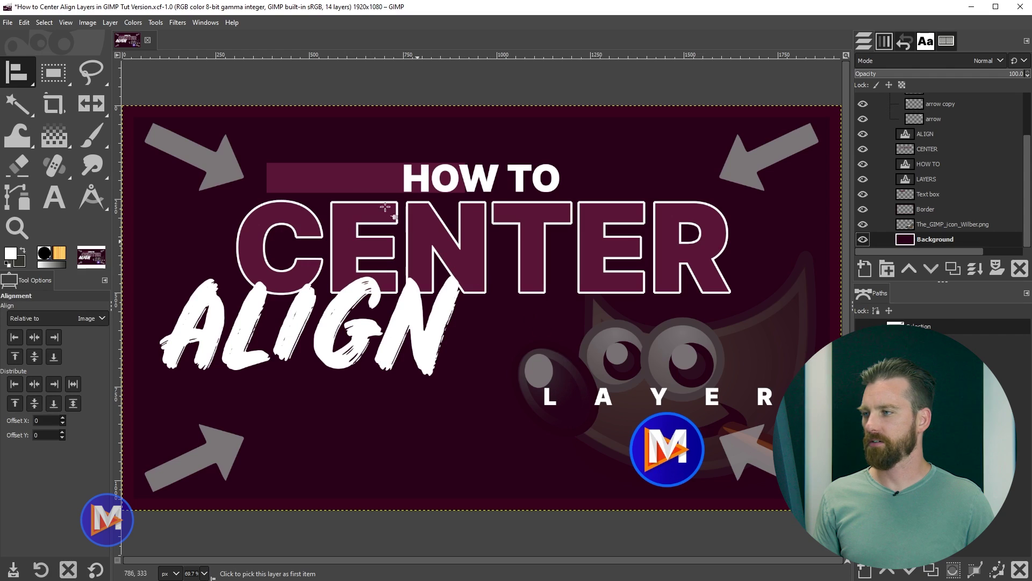
{"action": "left_click", "coordinate": [23, 72]}
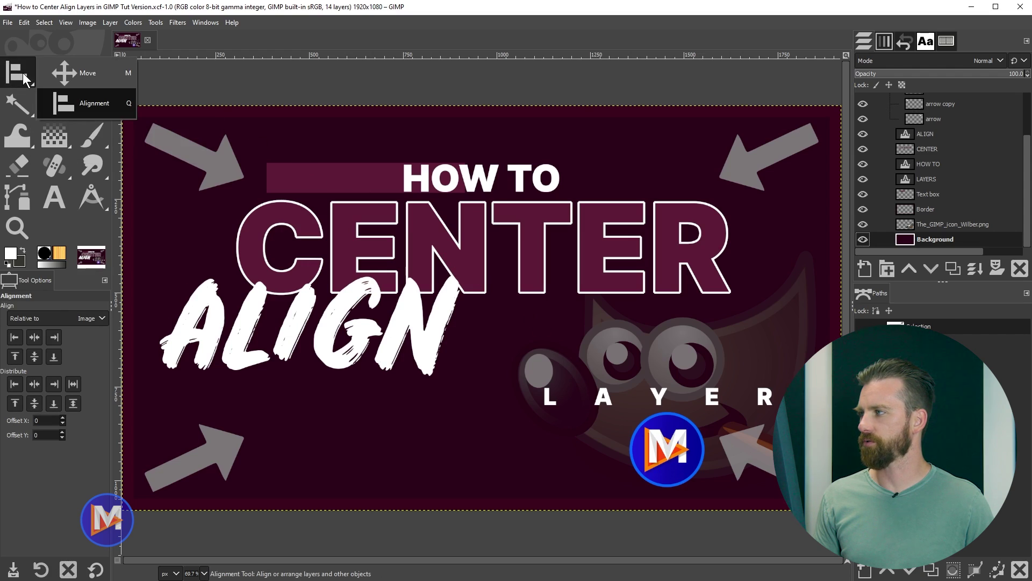
{"action": "left_click", "coordinate": [100, 101]}
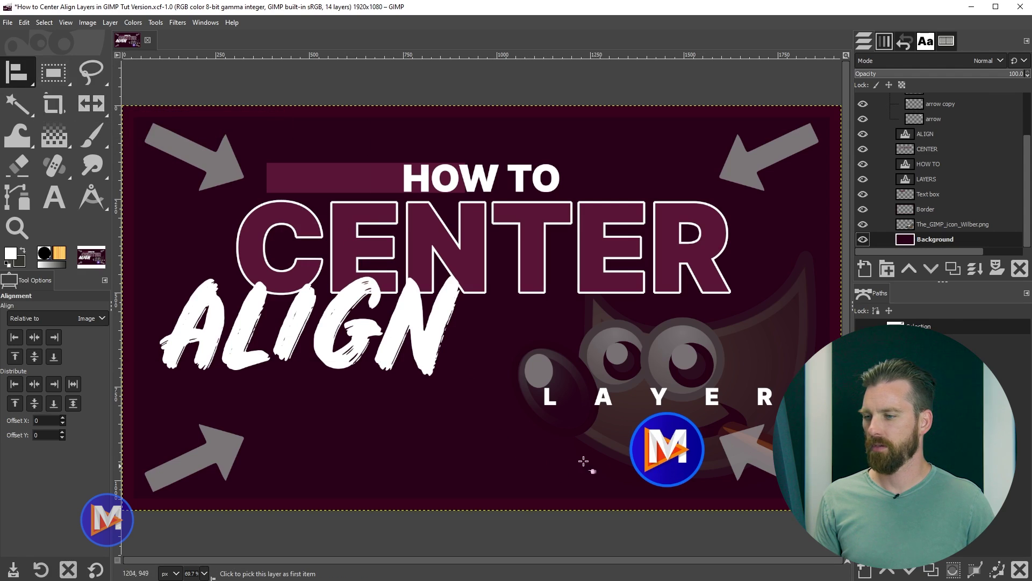
{"action": "left_click", "coordinate": [672, 447]}
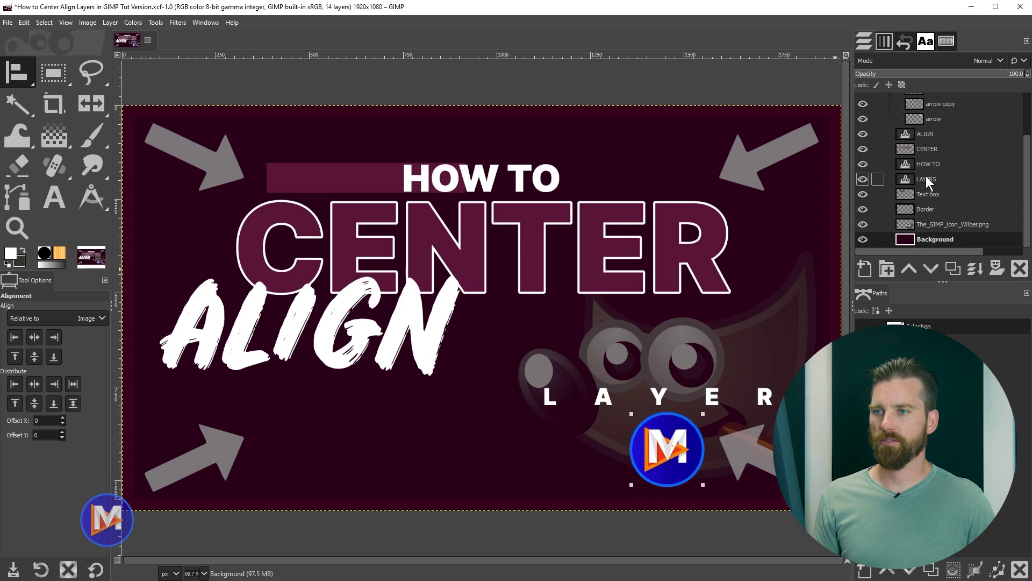
{"action": "scroll", "coordinate": [918, 213], "scroll_direction": "up", "scroll_amount": 3}
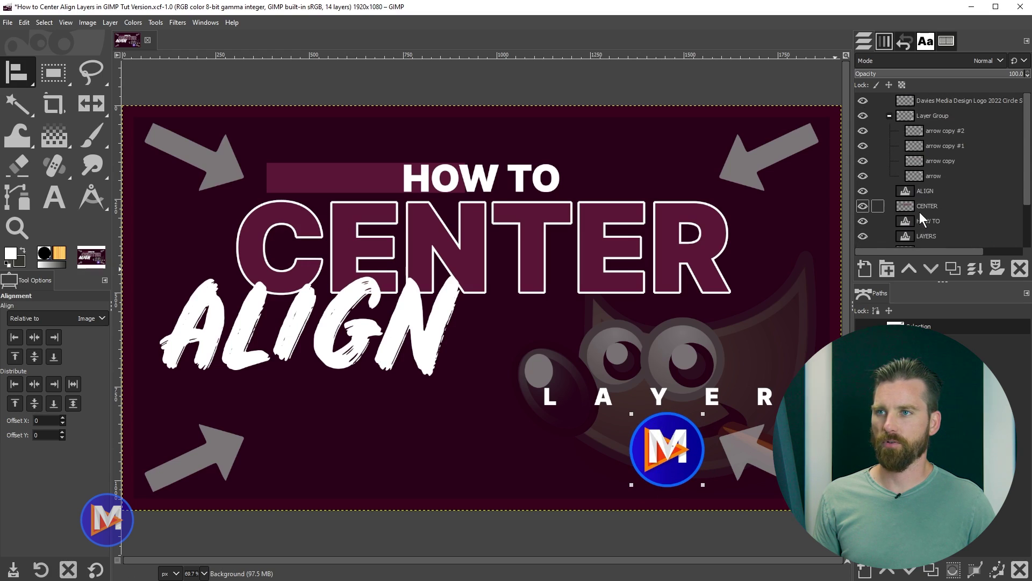
{"action": "left_click", "coordinate": [909, 102]}
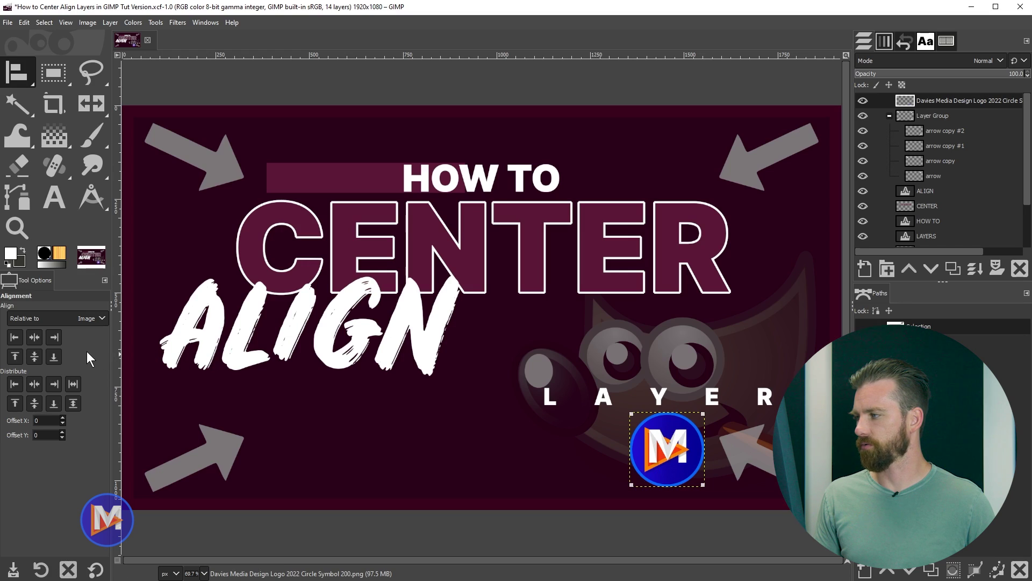
Align the logo to the horizontal center and vertical middle, relative to the Image
{"action": "left_click", "coordinate": [77, 319]}
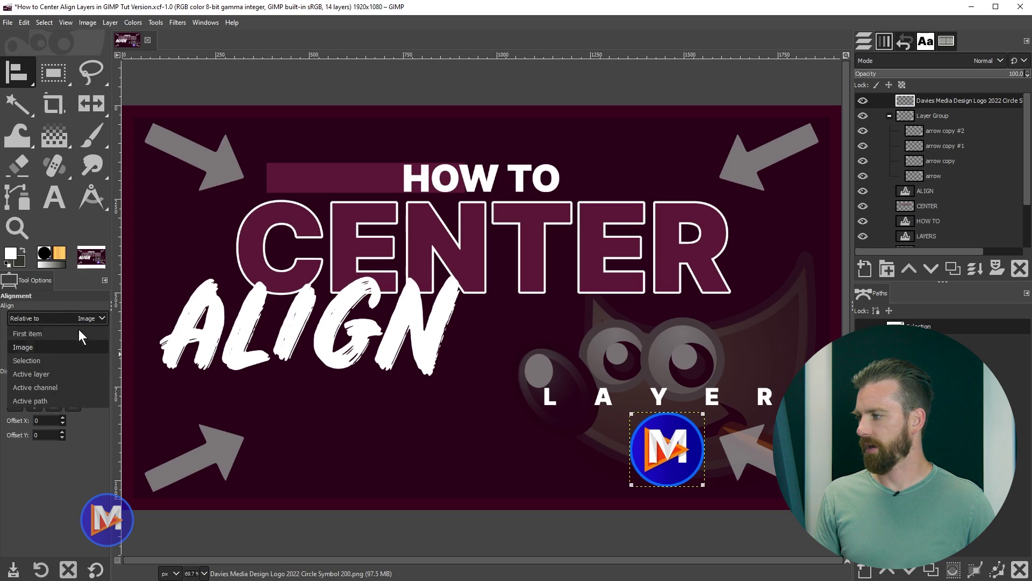
{"action": "left_click", "coordinate": [73, 347]}
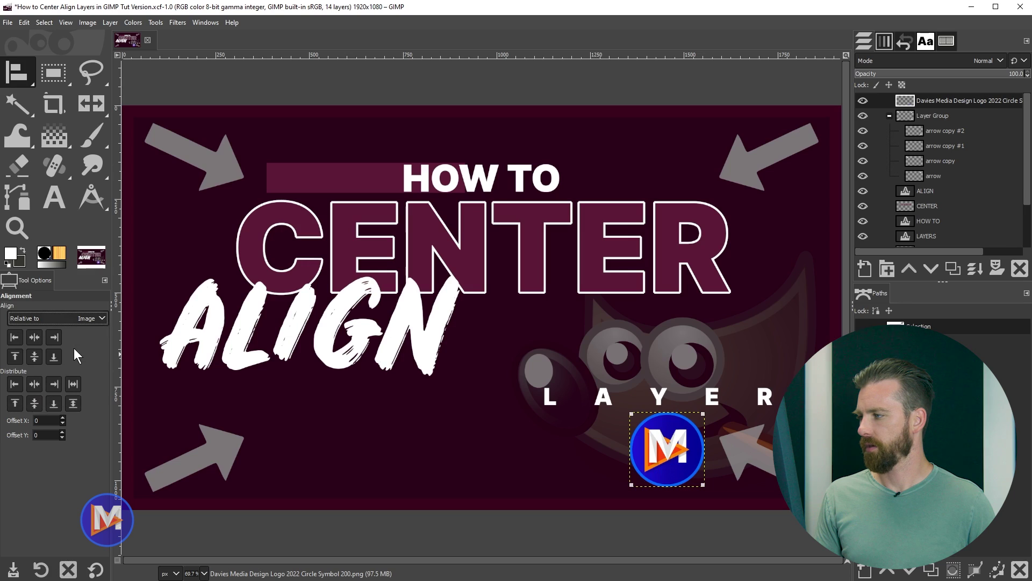
{"action": "left_click", "coordinate": [34, 337]}
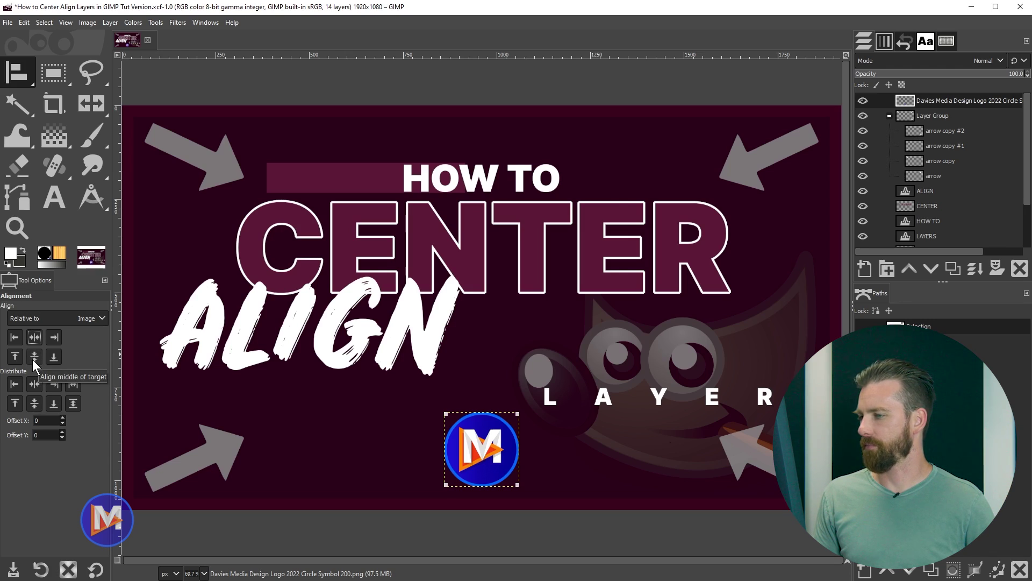
{"action": "left_click", "coordinate": [31, 358]}
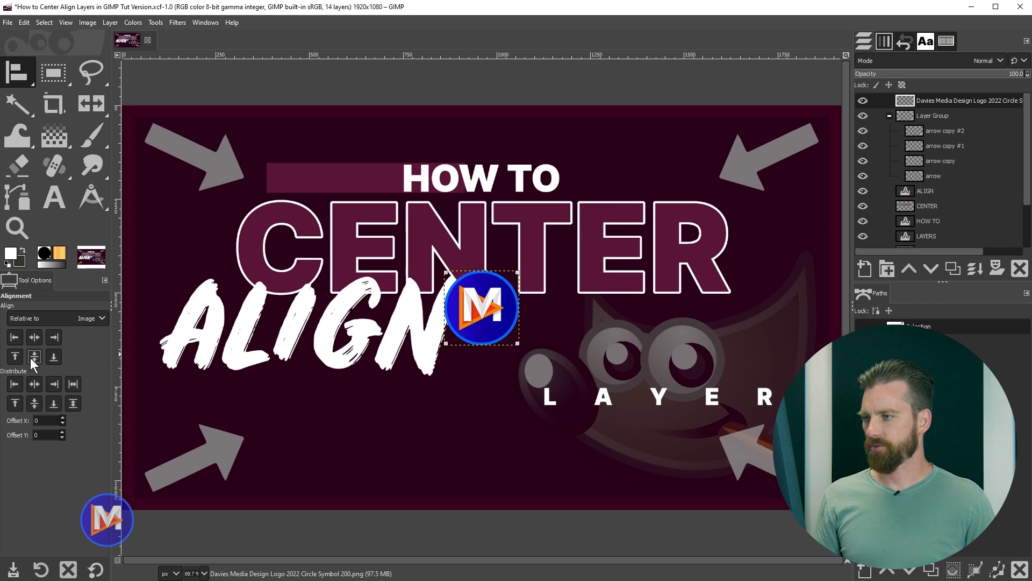
Undo both alignments of the logo
{"action": "key", "text": "ctrl+z"}
{"action": "key", "text": "ctrl+z"}
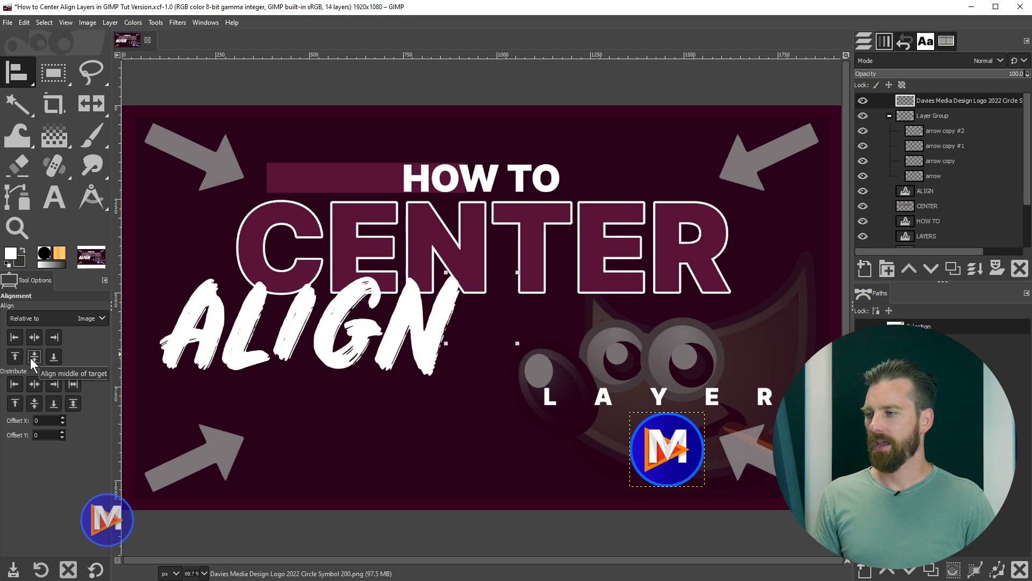
Add a new guide by percent with Vertical direction at a position of 50%
{"action": "left_click", "coordinate": [89, 23]}
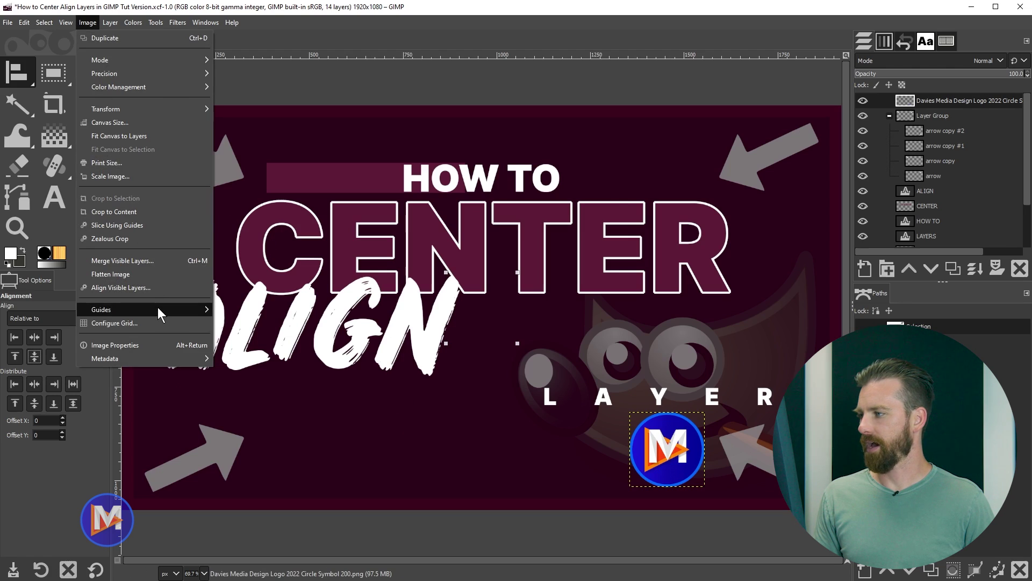
{"action": "mouse_move", "coordinate": [157, 308]}
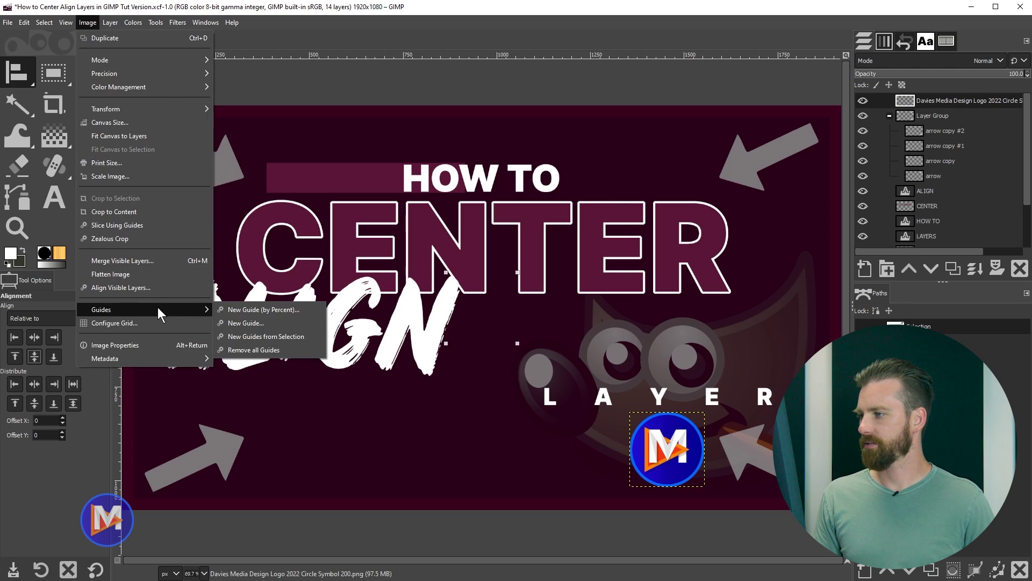
{"action": "left_click", "coordinate": [249, 309]}
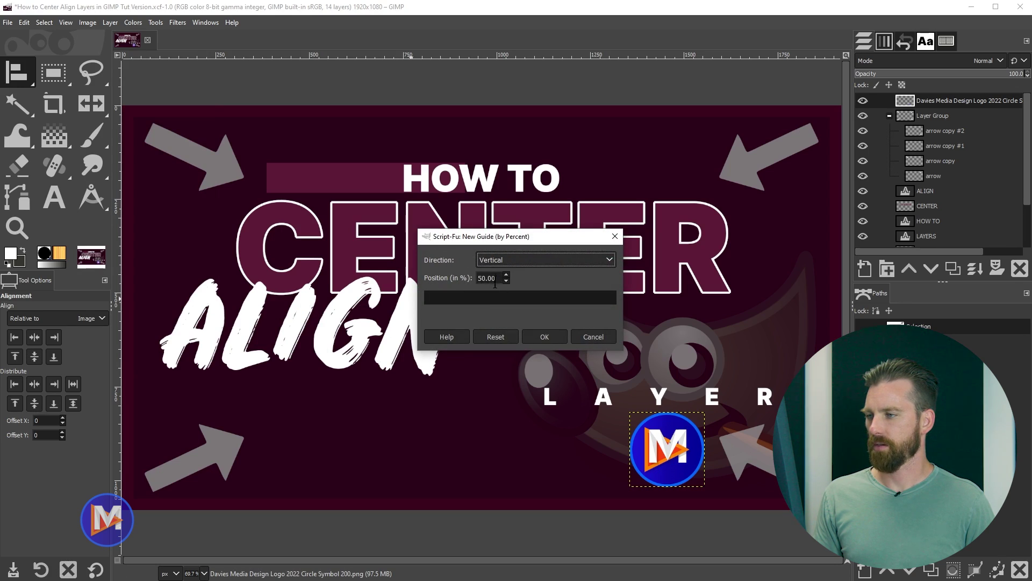
{"action": "left_click", "coordinate": [547, 336]}
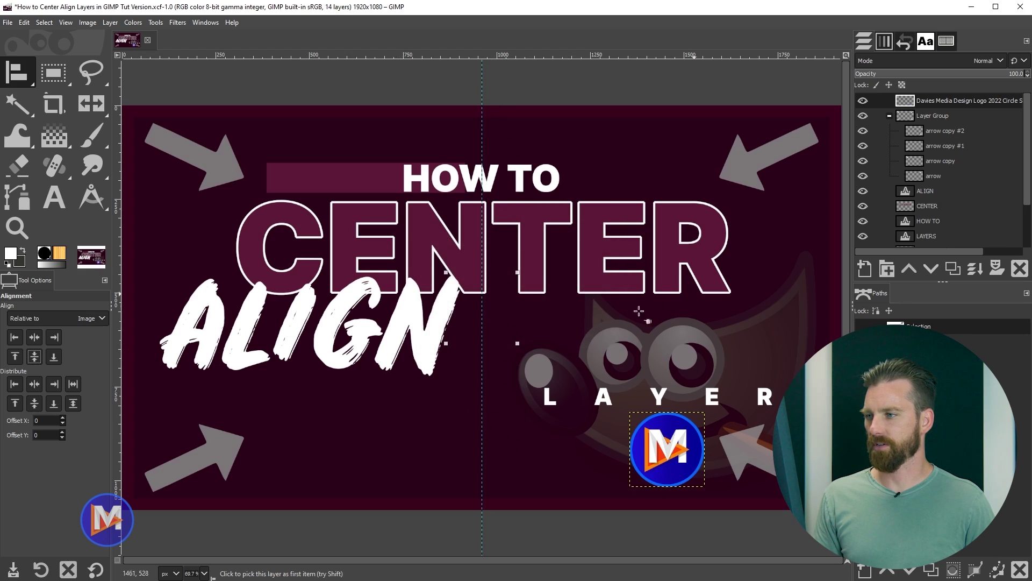
Add a second guide by percent with Horizontal direction at a position of 50%
{"action": "key", "text": "ctrl+shift+f"}
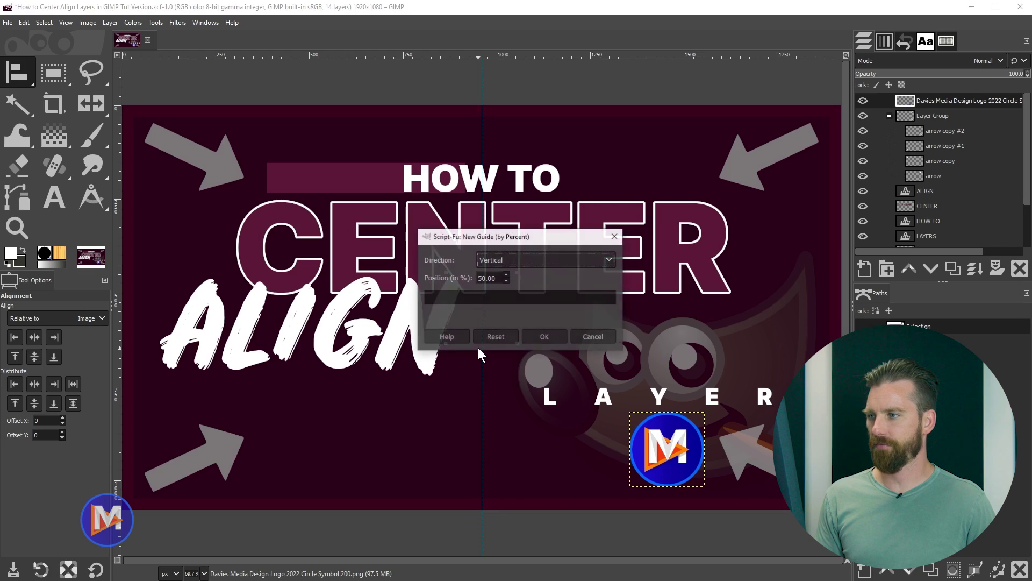
{"action": "left_click", "coordinate": [525, 259]}
{"action": "left_click", "coordinate": [527, 274]}
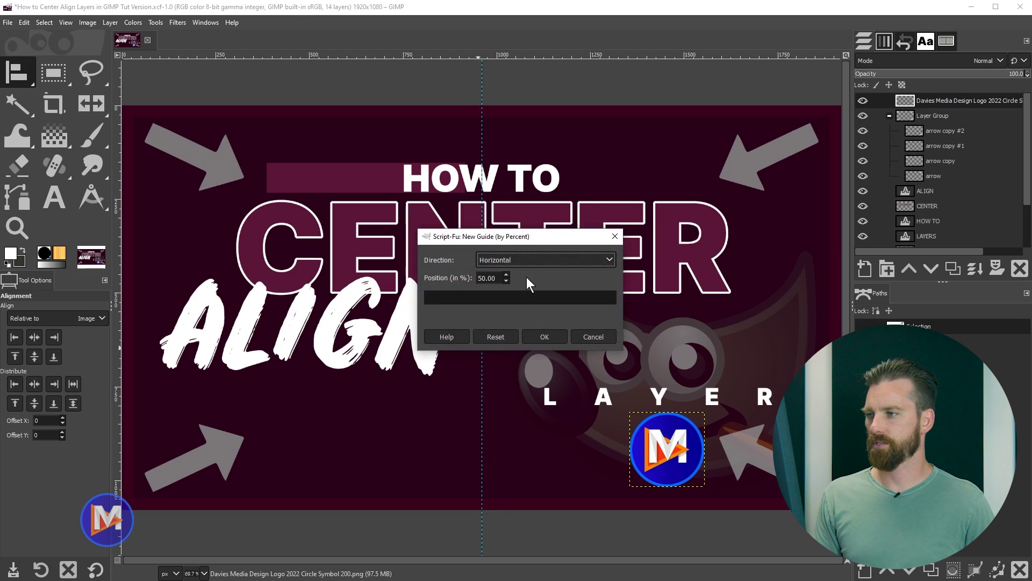
{"action": "left_click", "coordinate": [545, 337]}
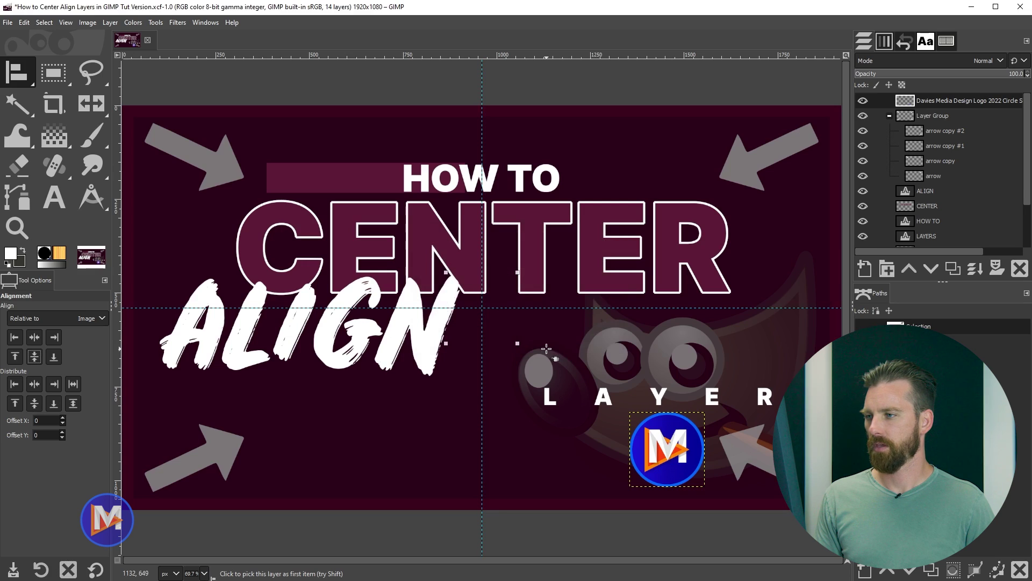
Move the logo onto the intersection of the two guides, and shift it down along the vertical guide below the ALIGN text
{"action": "key", "text": "m"}
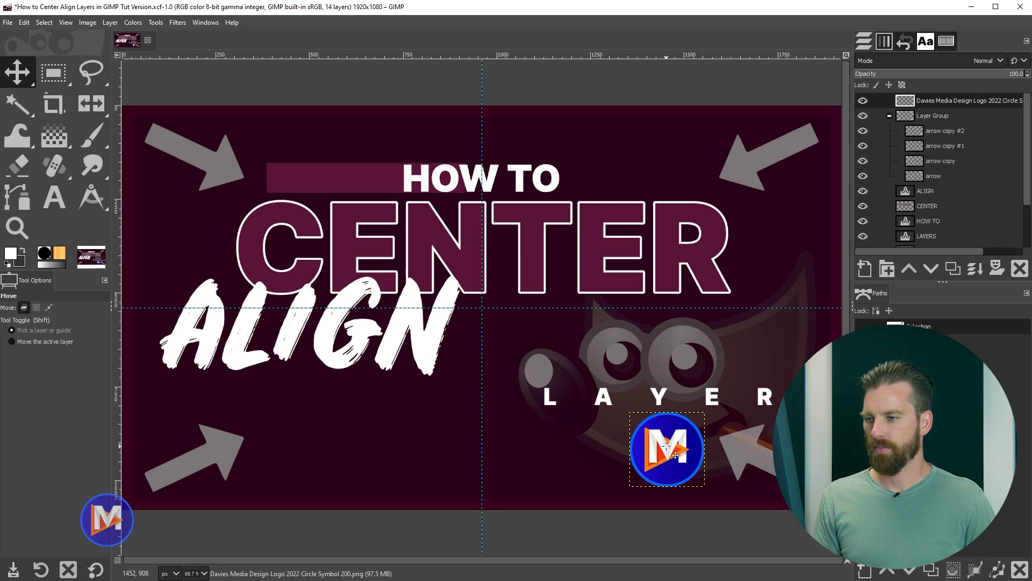
{"action": "left_click_drag", "start_coordinate": [684, 446], "coordinate": [527, 295]}
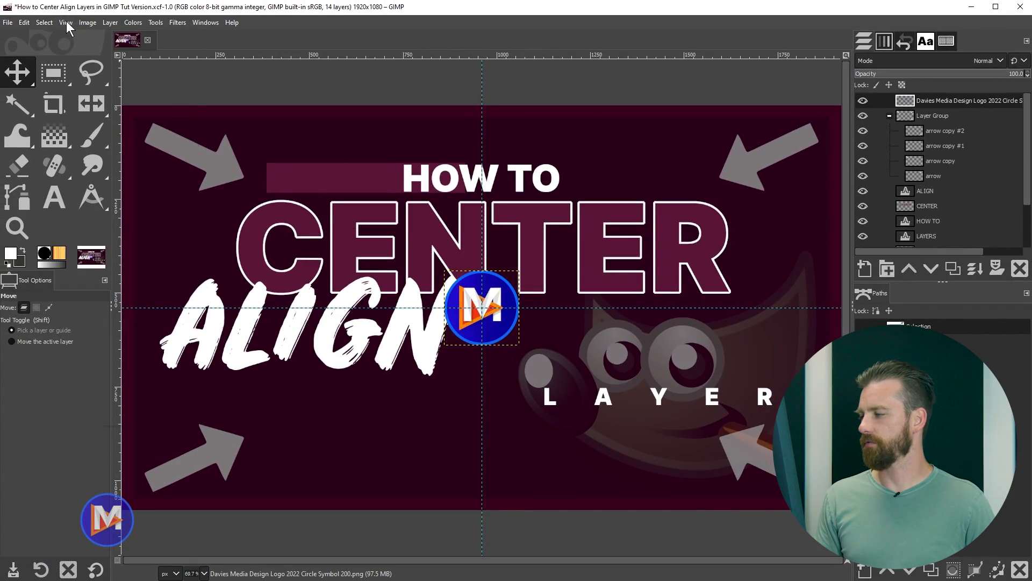
{"action": "left_click", "coordinate": [65, 22]}
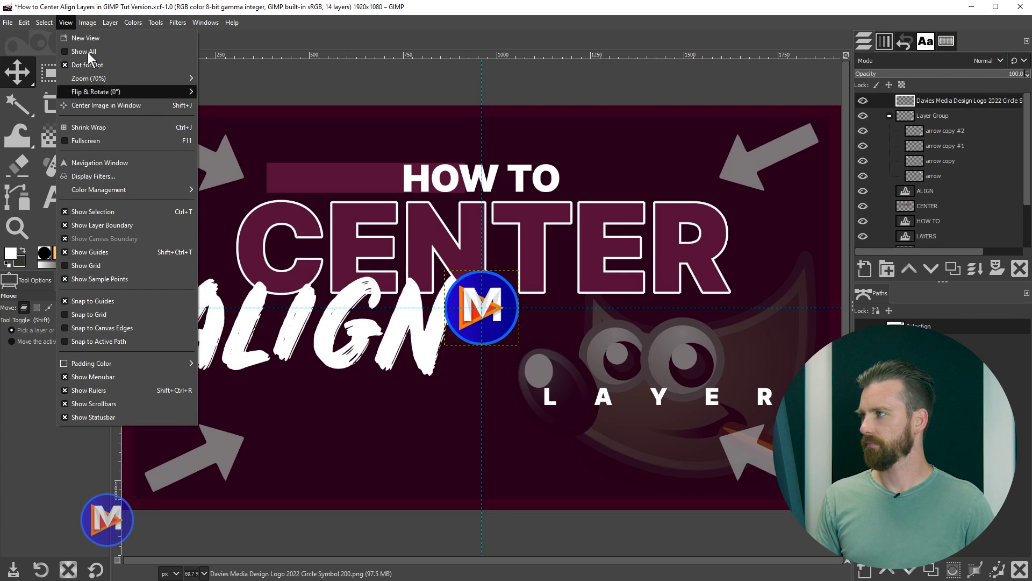
{"action": "left_click", "coordinate": [65, 22]}
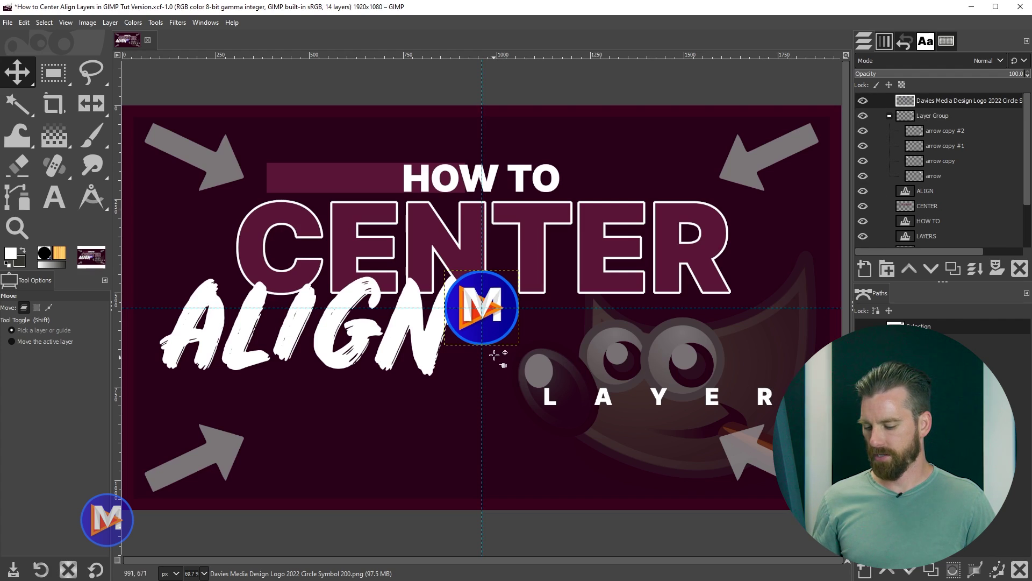
{"action": "left_click_drag", "start_coordinate": [498, 361], "coordinate": [498, 504]}
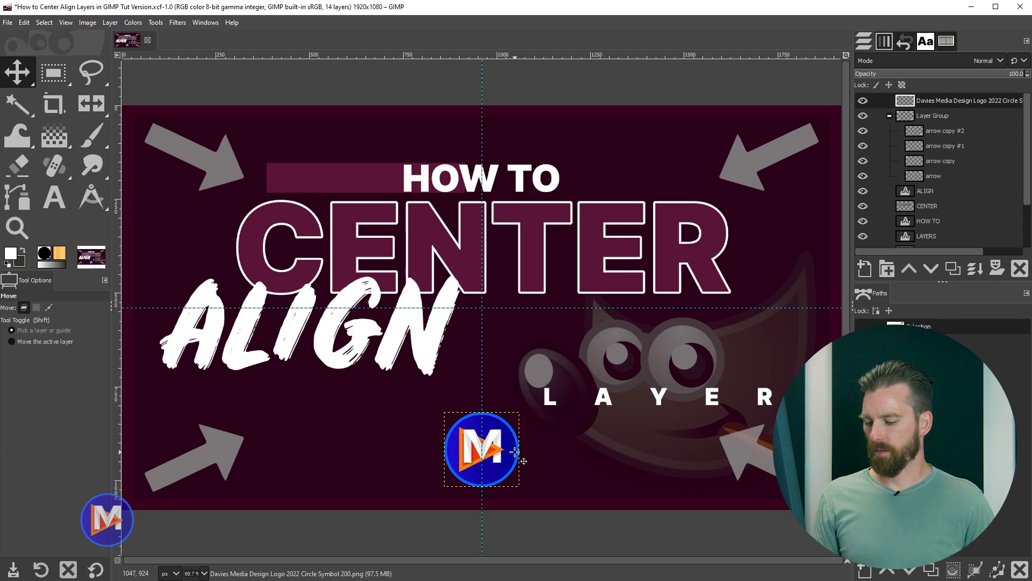
Look through the arrow layers inside Layer Group with the Alignment tool active and collapse the group
{"action": "key", "text": "q"}
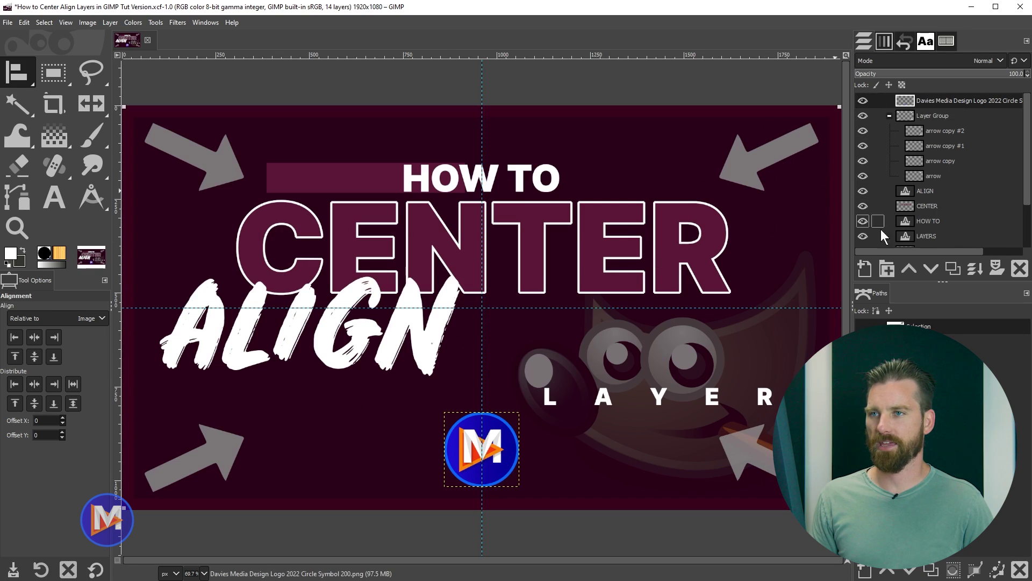
{"action": "left_click", "coordinate": [908, 115]}
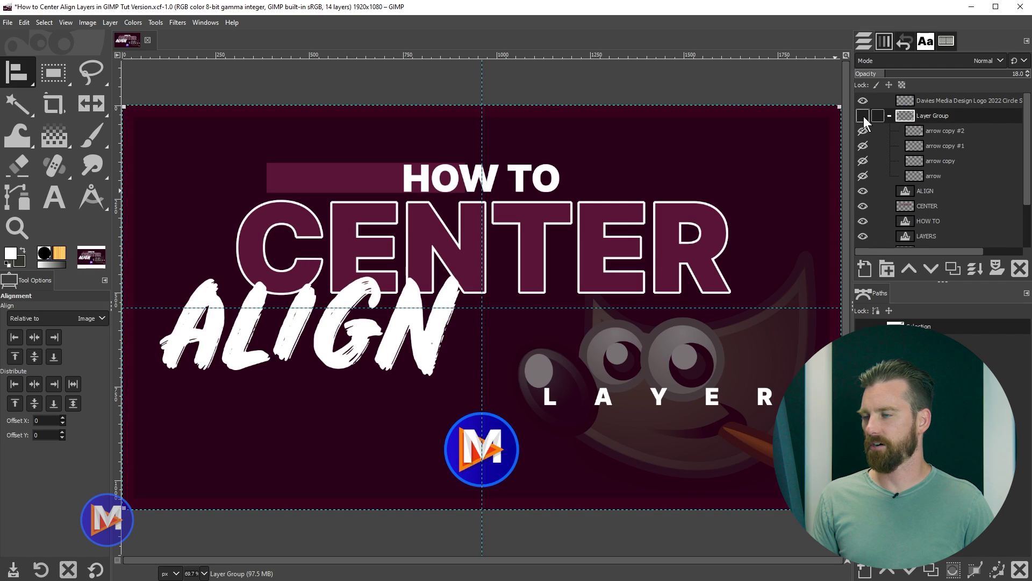
{"action": "left_click", "coordinate": [915, 130]}
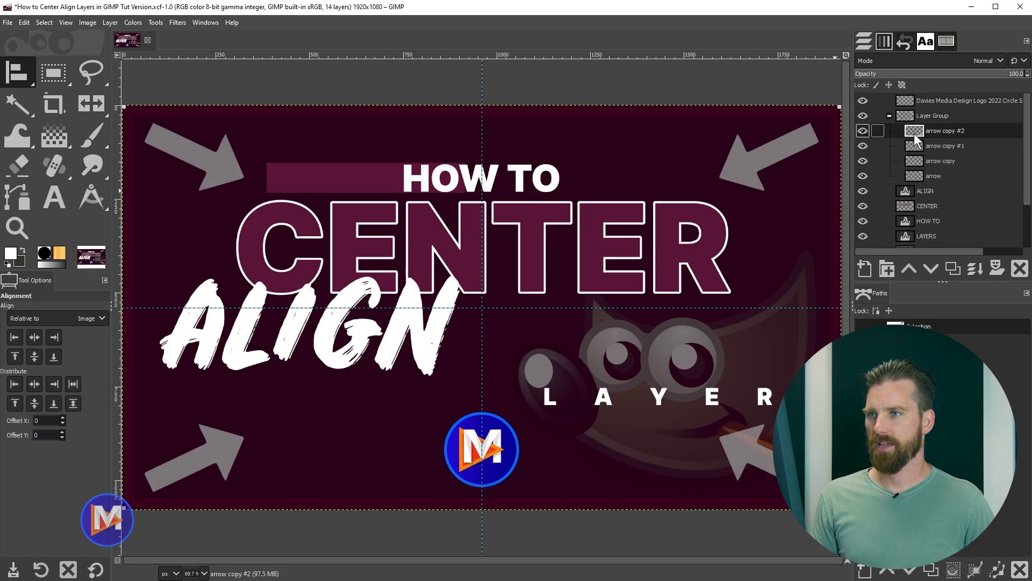
{"action": "left_click", "coordinate": [917, 146]}
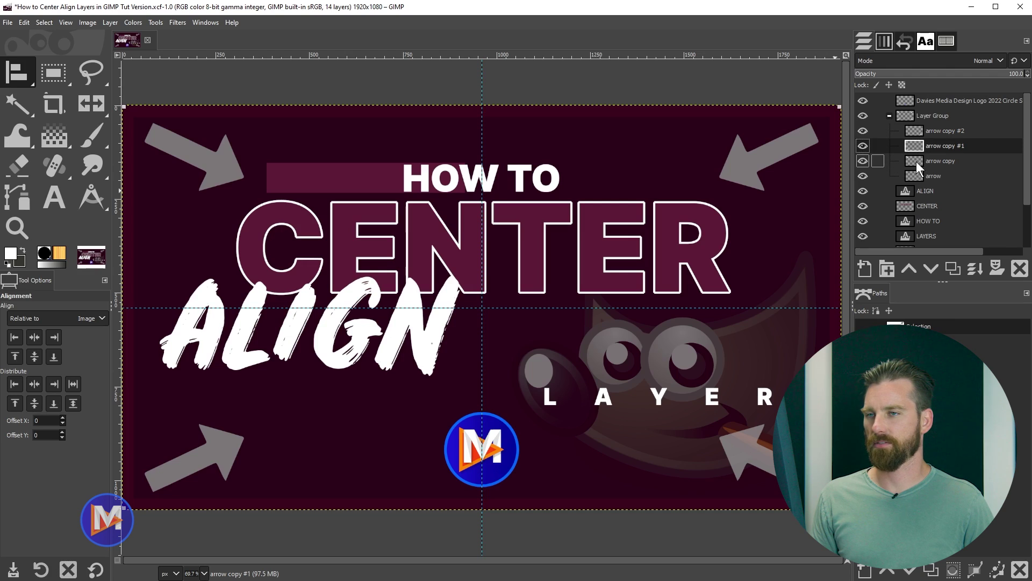
{"action": "left_click", "coordinate": [916, 162]}
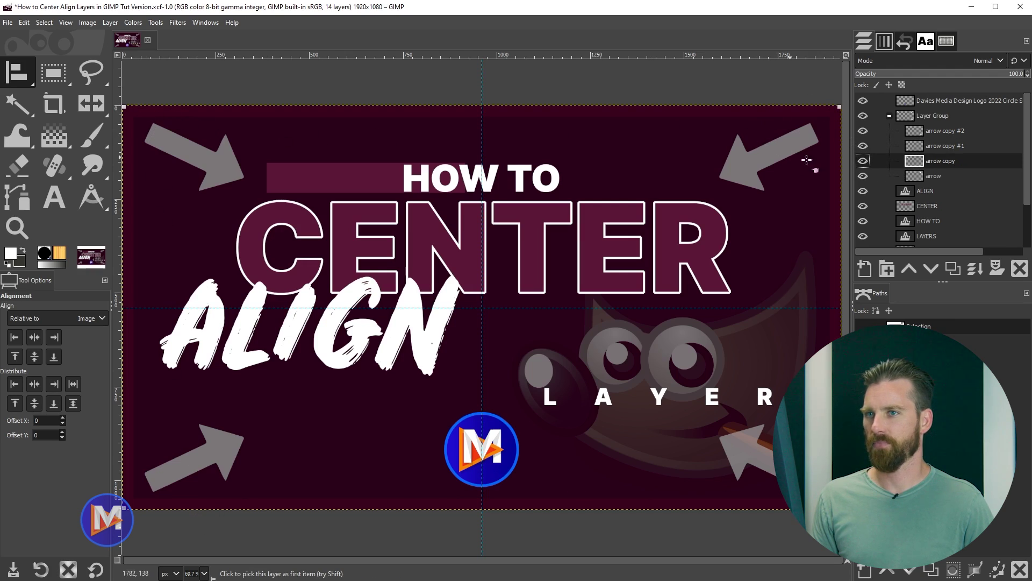
{"action": "left_click", "coordinate": [889, 116]}
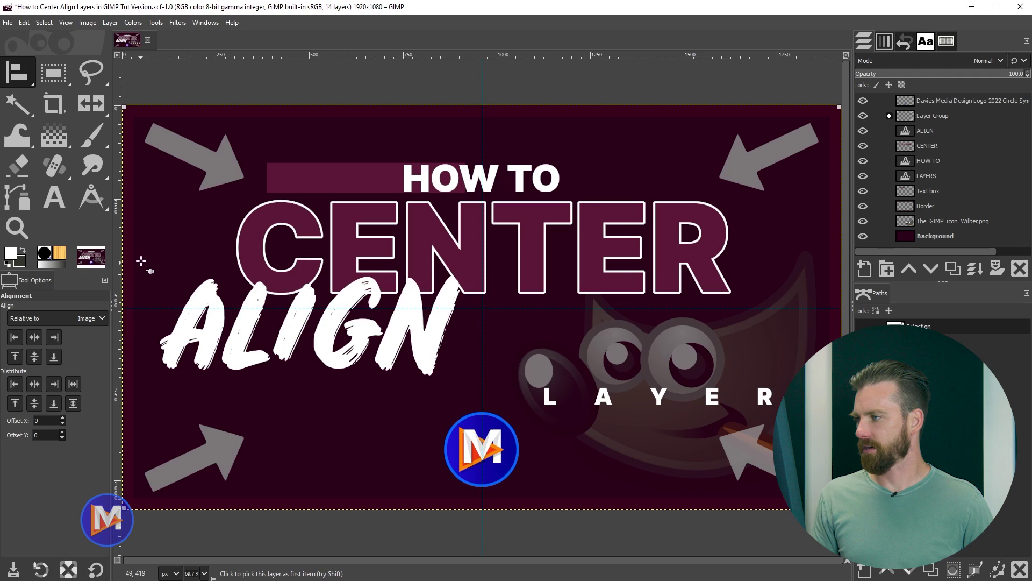
Pick the ALIGN text layer with the Alignment tool and center it horizontally relative to the image
{"action": "left_click_drag", "start_coordinate": [141, 260], "coordinate": [489, 389]}
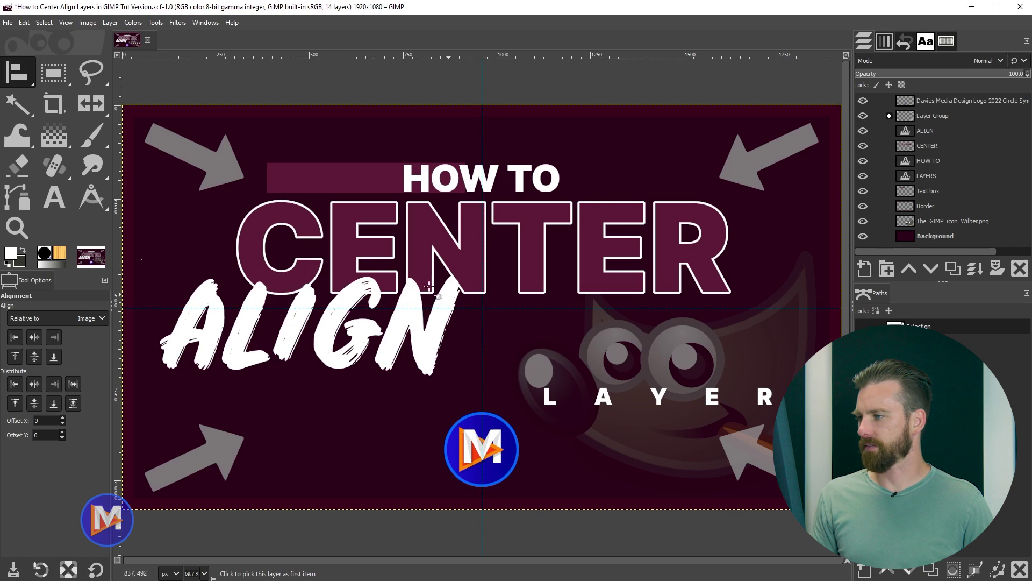
{"action": "left_click_drag", "start_coordinate": [149, 266], "coordinate": [482, 392]}
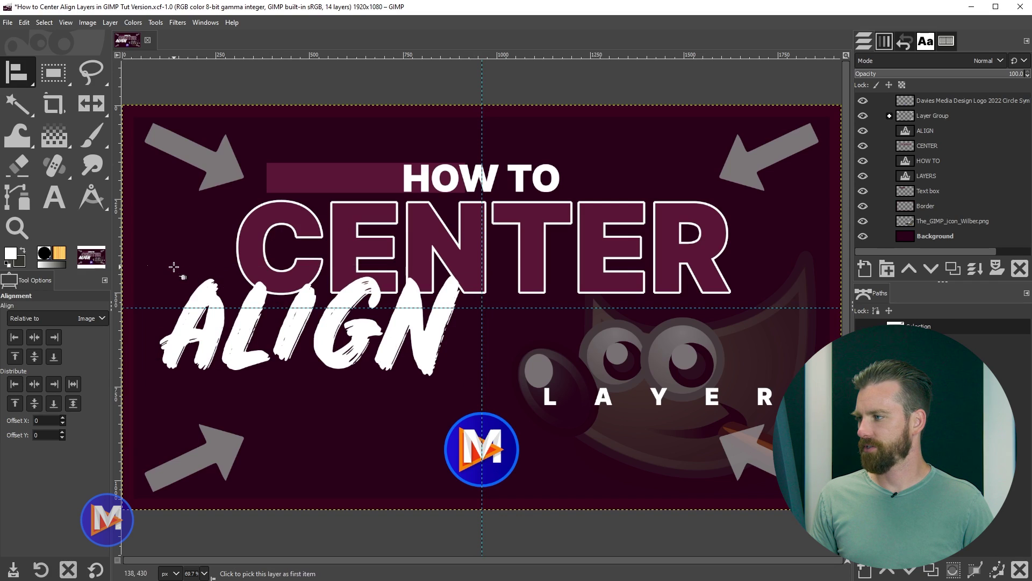
{"action": "left_click_drag", "start_coordinate": [142, 249], "coordinate": [485, 392]}
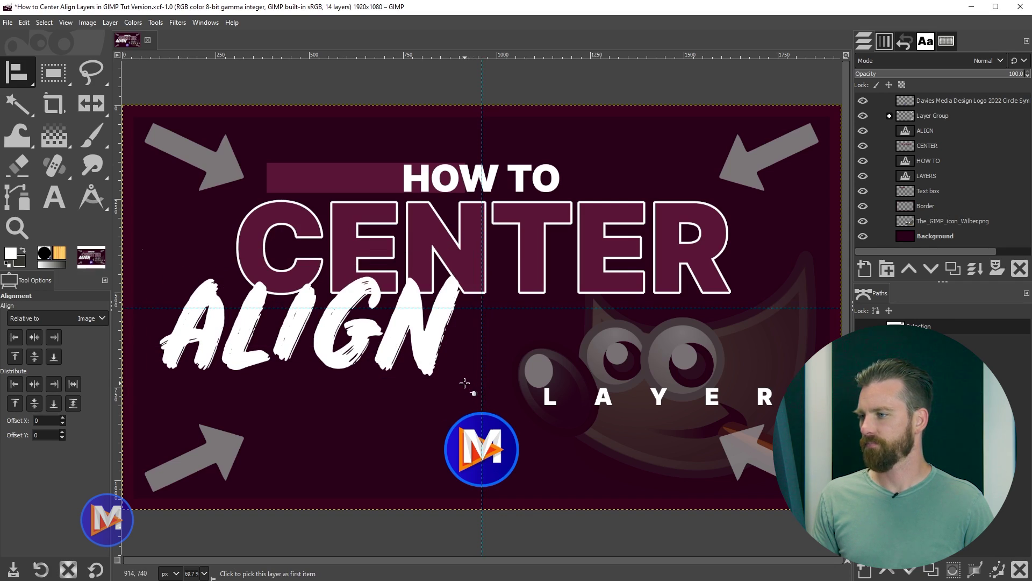
{"action": "left_click", "coordinate": [908, 130]}
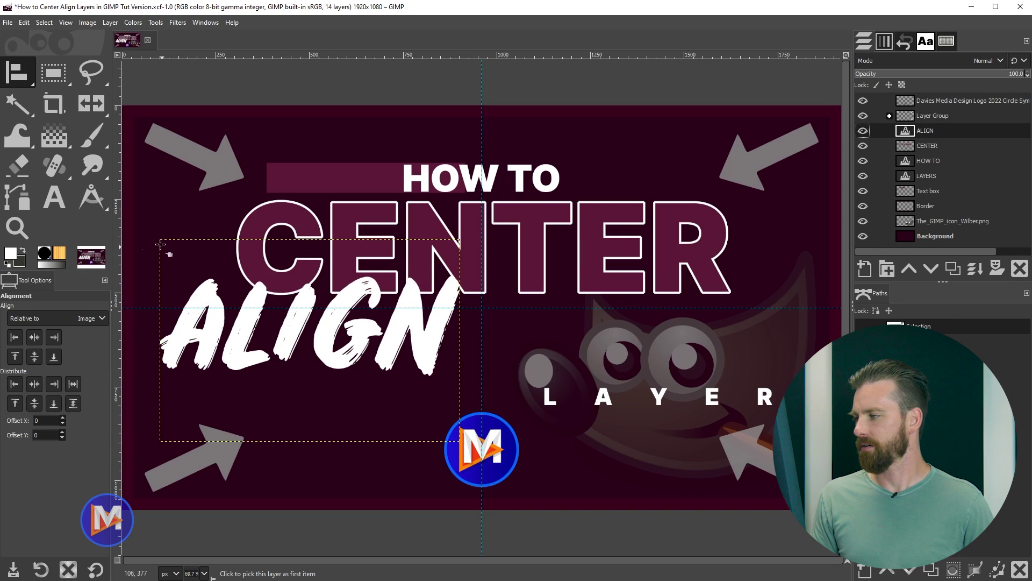
{"action": "left_click_drag", "start_coordinate": [146, 228], "coordinate": [462, 449]}
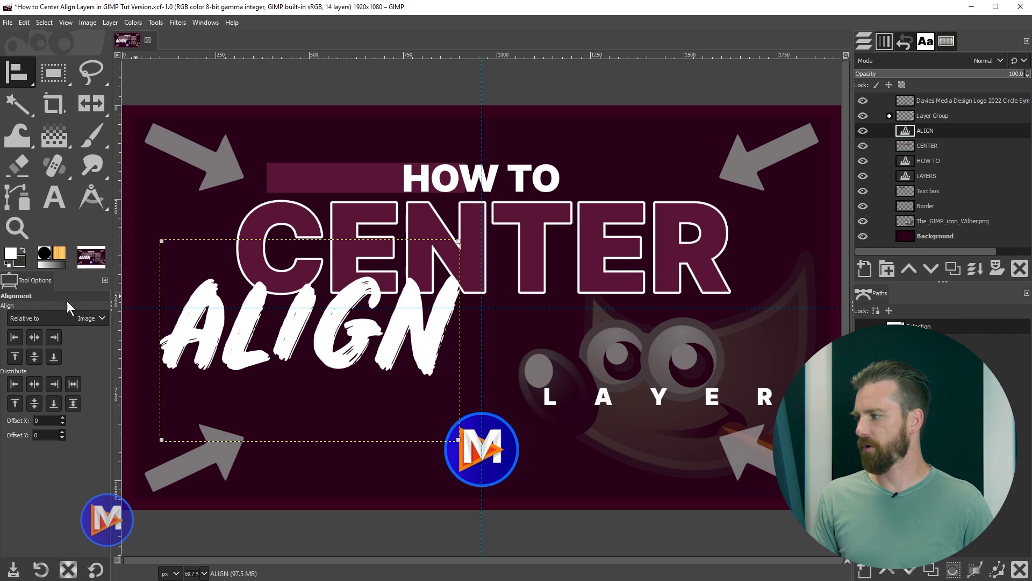
{"action": "left_click", "coordinate": [33, 339]}
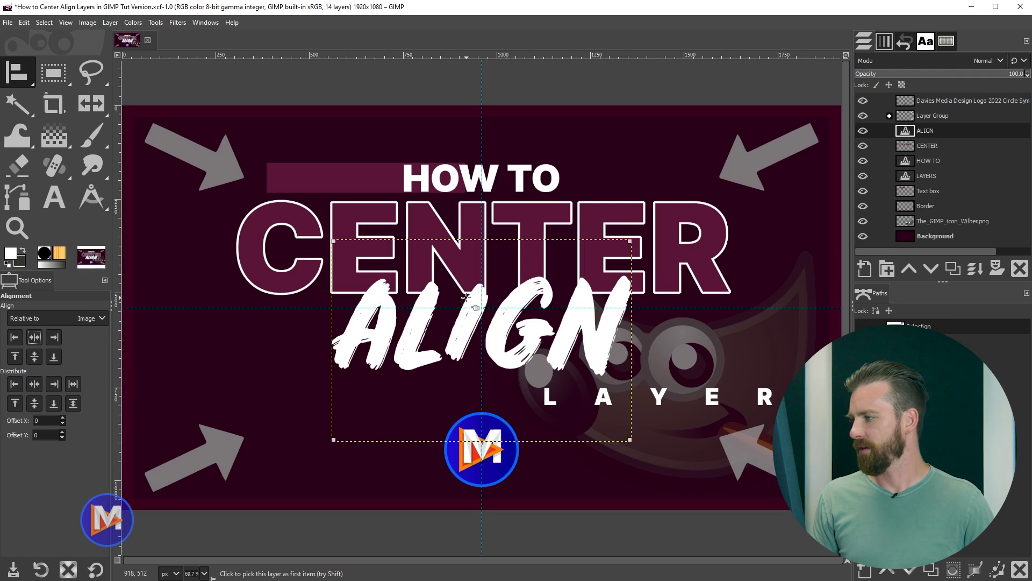
Try centering the ALIGN layer vertically in the image, undo it, and crop the layer to its content
{"action": "left_click", "coordinate": [31, 357]}
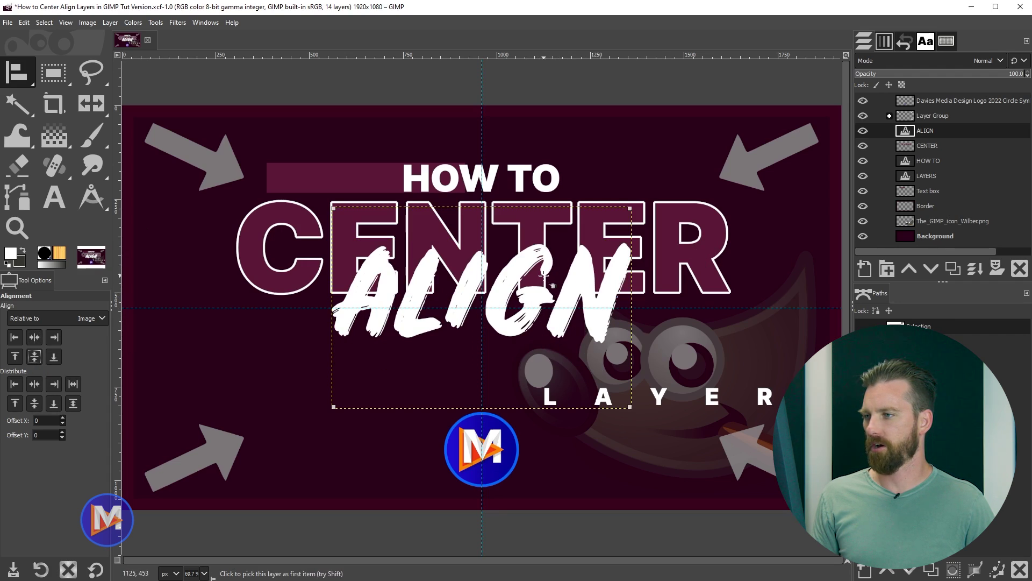
{"action": "key", "text": "ctrl+z"}
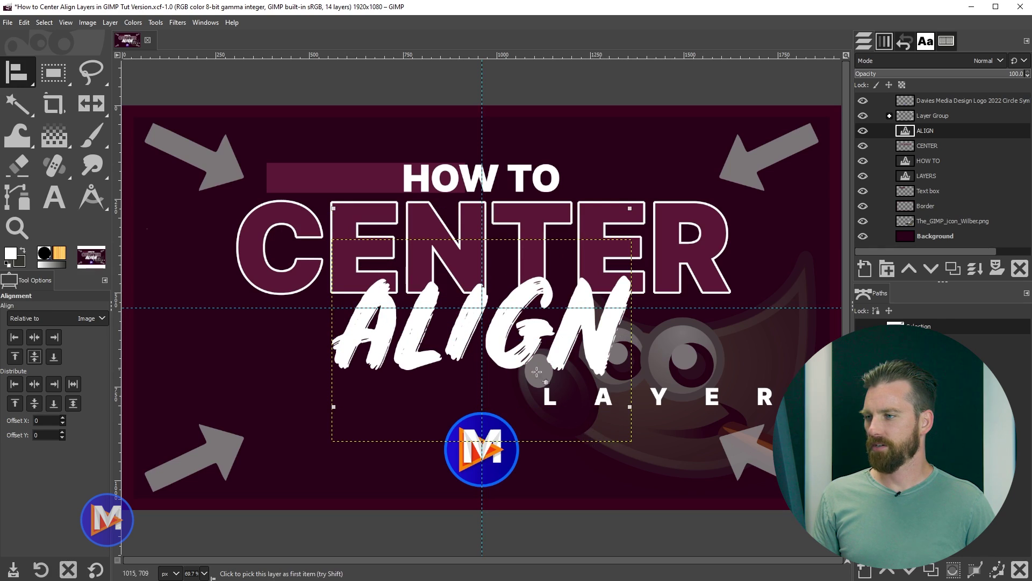
{"action": "left_click", "coordinate": [110, 22]}
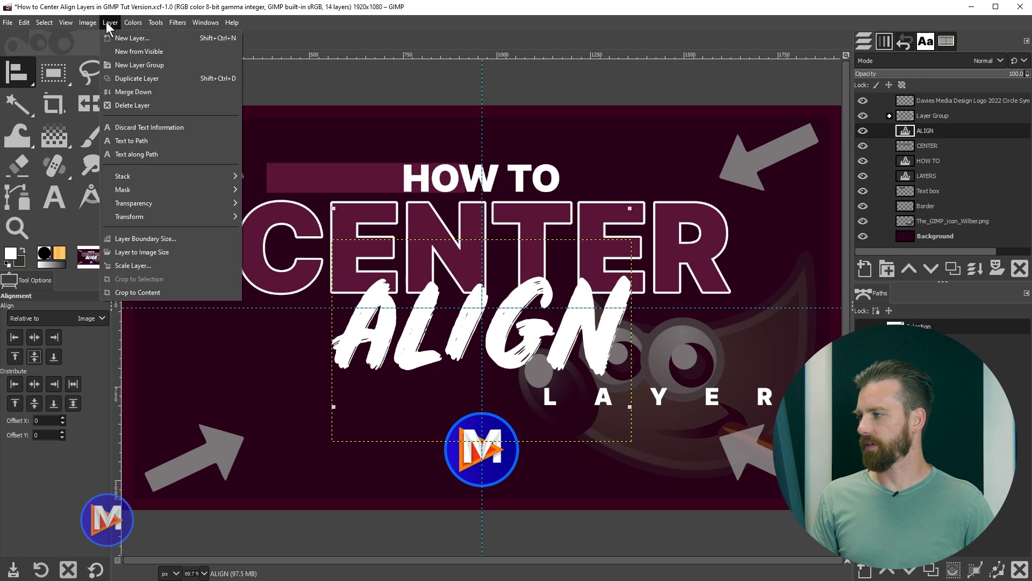
{"action": "left_click", "coordinate": [161, 292]}
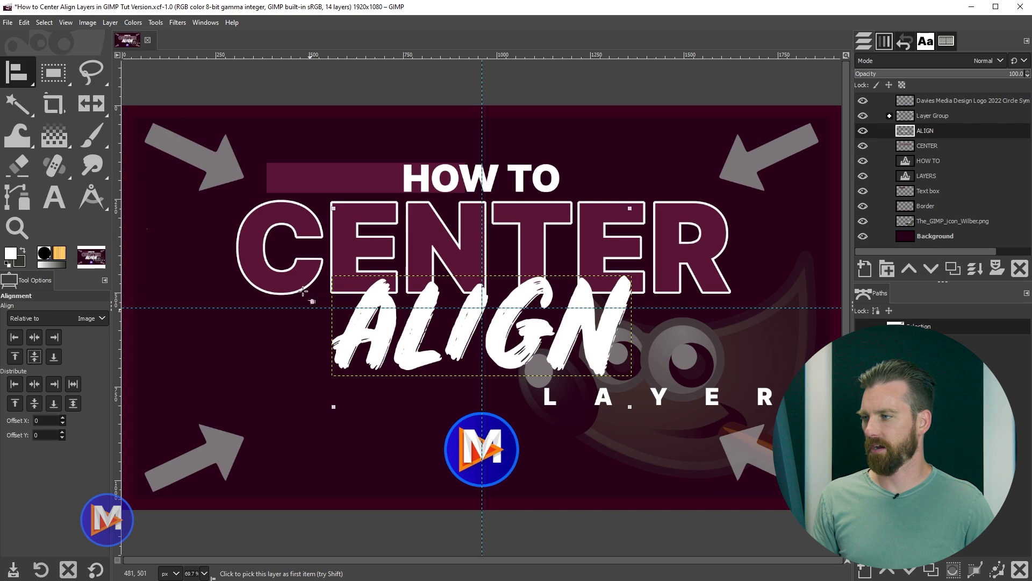
Try to center the cropped ALIGN layer vertically relative to the image, and undo the alignment
{"action": "left_click_drag", "start_coordinate": [319, 266], "coordinate": [644, 385]}
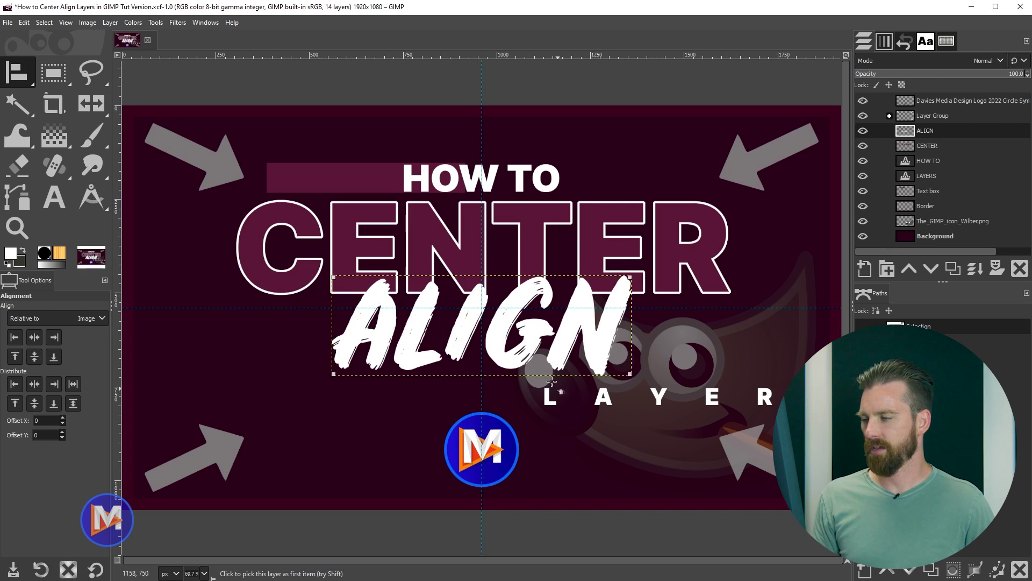
{"action": "left_click", "coordinate": [34, 357]}
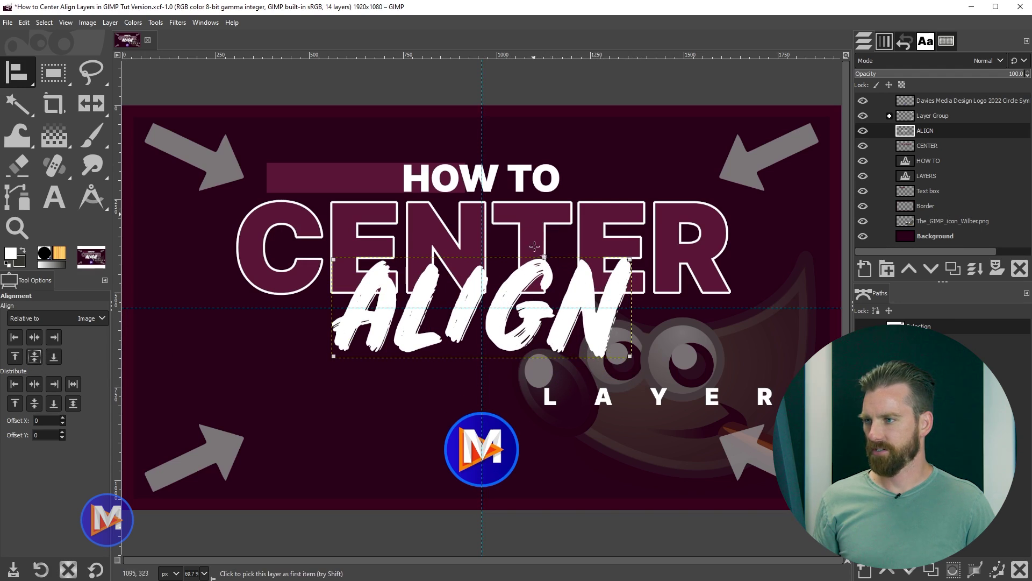
{"action": "key", "text": "ctrl+z"}
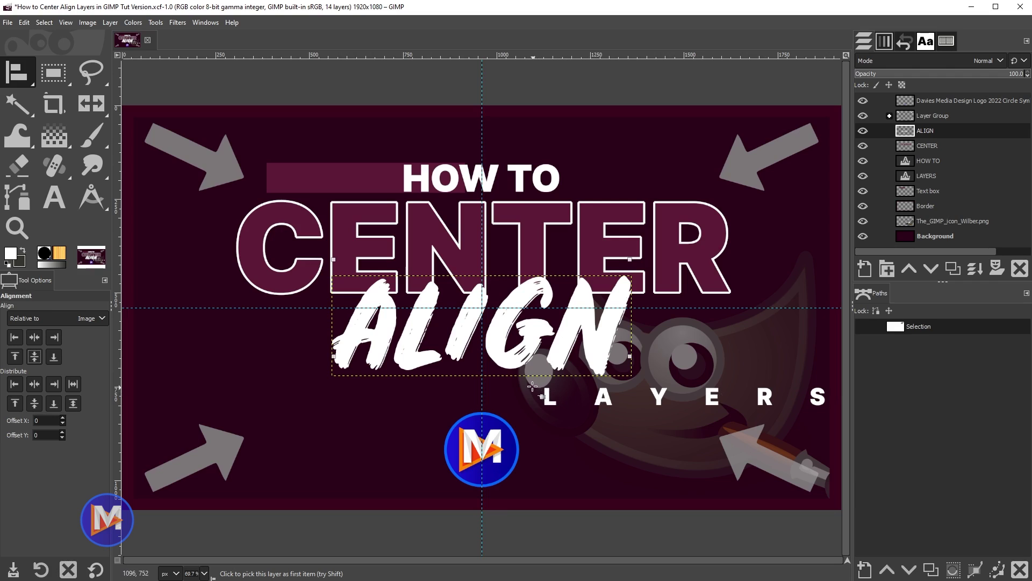
Open the LAYERS text for editing, select all its letters, and set their kerning to 0
{"action": "left_click_drag", "start_coordinate": [536, 381], "coordinate": [840, 424]}
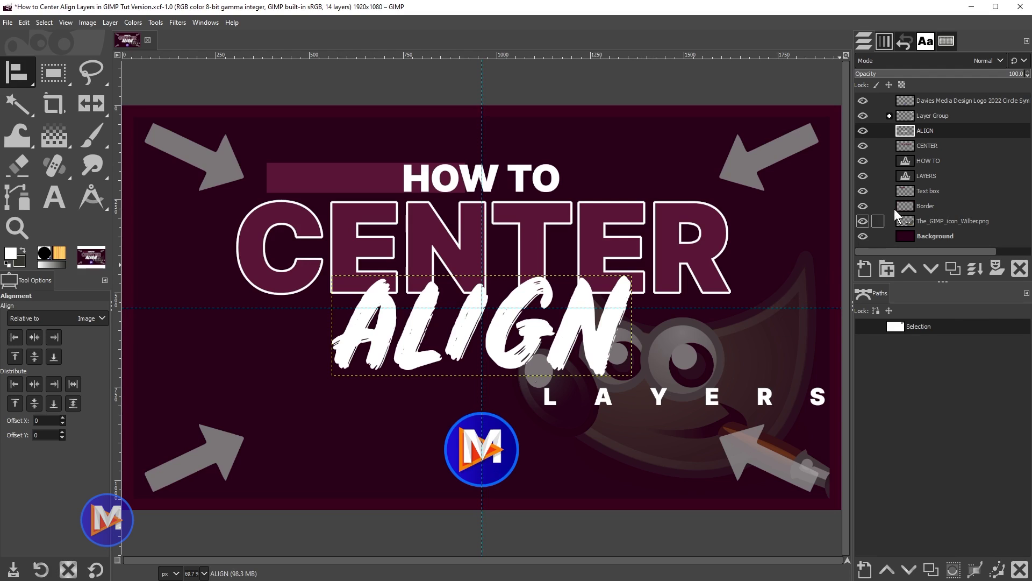
{"action": "left_click", "coordinate": [909, 176]}
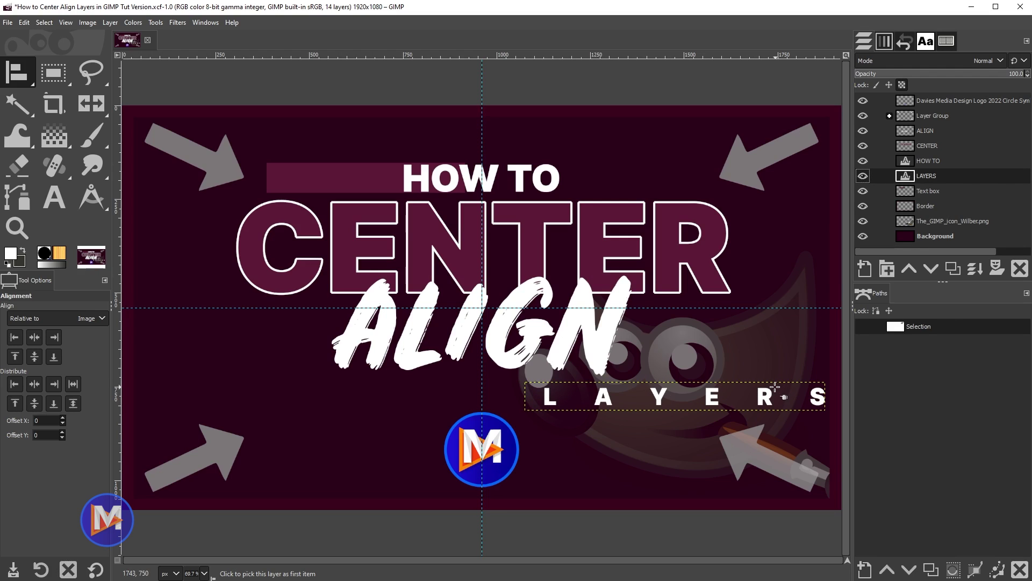
{"action": "key", "text": "t"}
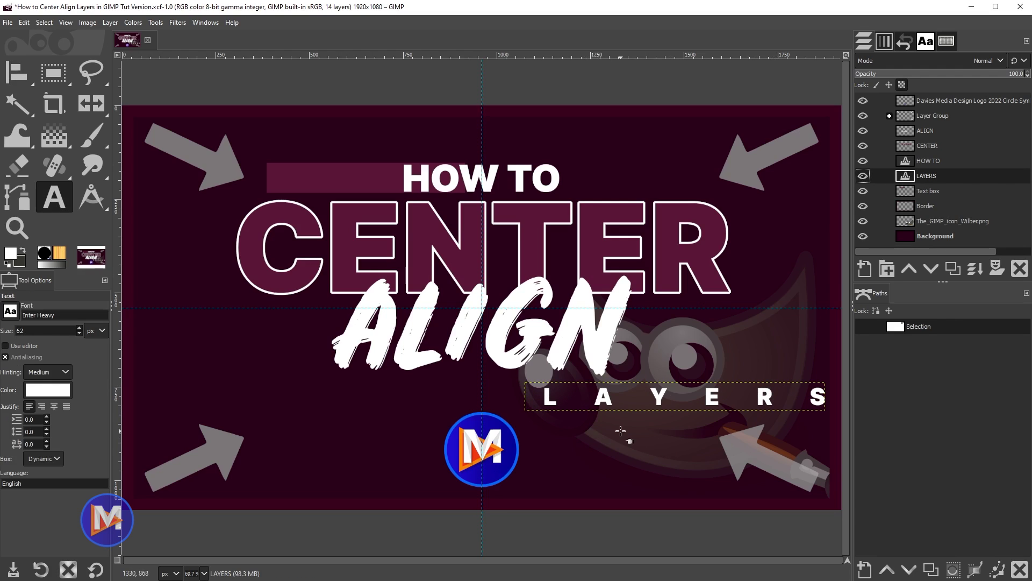
{"action": "left_click", "coordinate": [631, 397]}
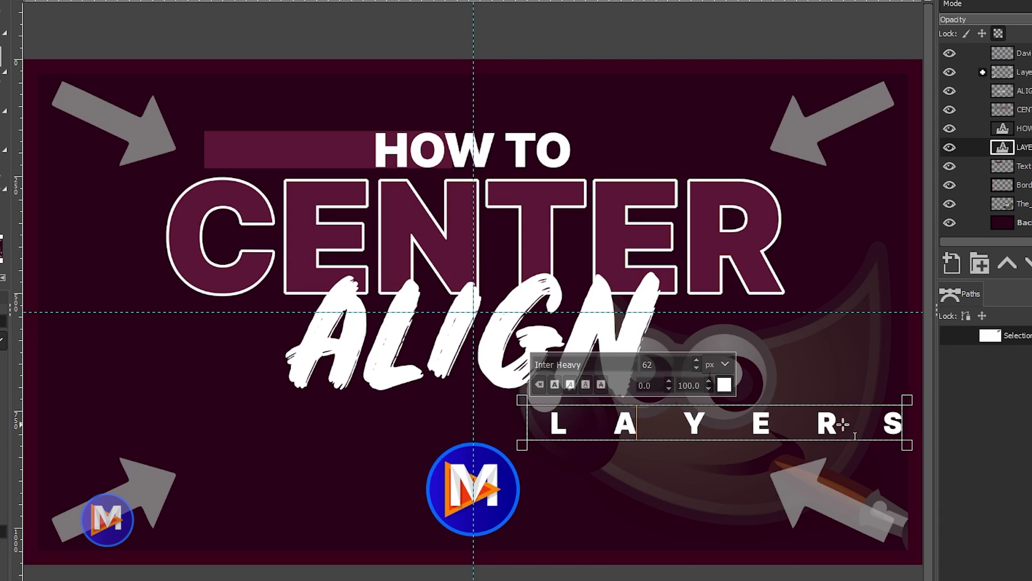
{"action": "key", "text": "ctrl+a"}
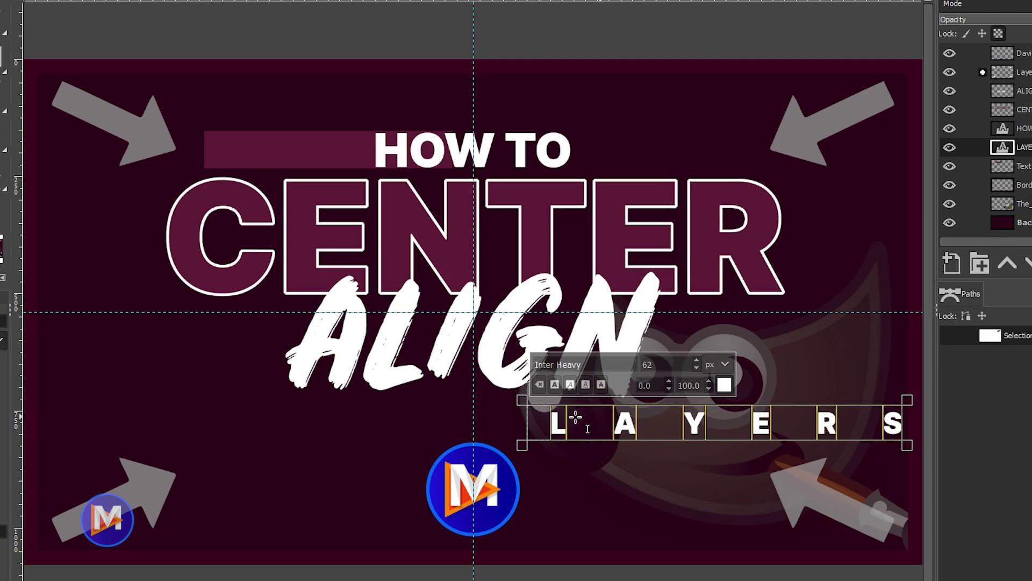
{"action": "double_click", "coordinate": [699, 386]}
{"action": "type", "text": "0"}
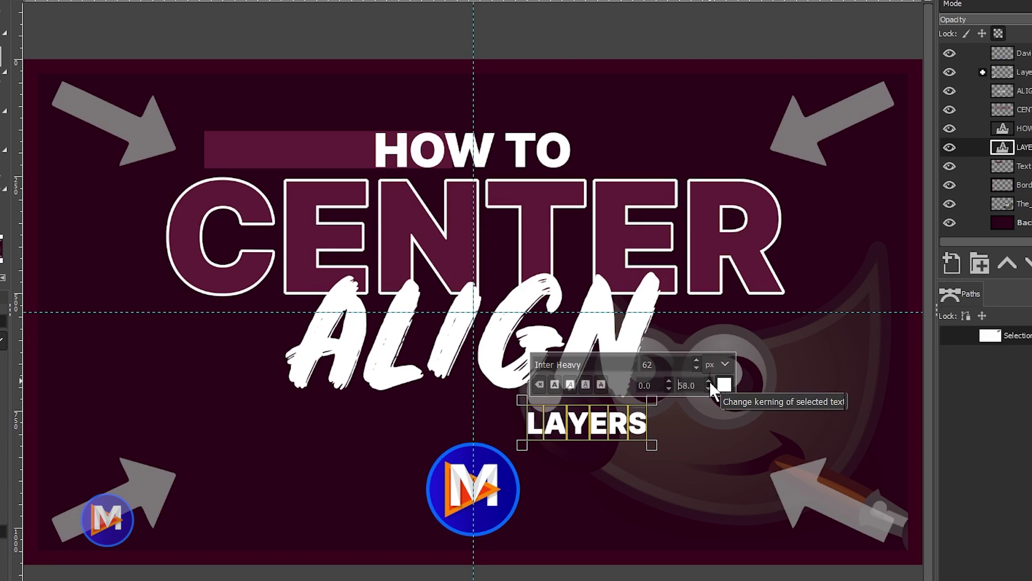
Set the kerning of the selected LAYERS letters to 58
{"action": "key", "text": "BackSpace"}
{"action": "key", "text": "BackSpace"}
{"action": "key", "text": "BackSpace"}
{"action": "type", "text": "58"}
{"action": "key", "text": "Return"}
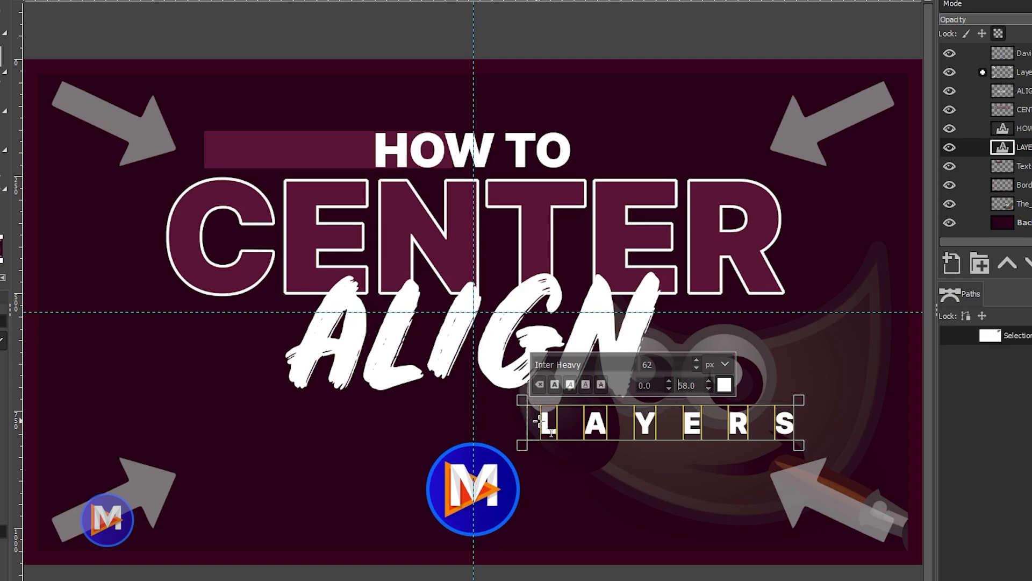
Set the kerning of the selected LAYERS letters to 100
{"action": "triple_click", "coordinate": [690, 385]}
{"action": "type", "text": "100.0"}
{"action": "key", "text": "Return"}
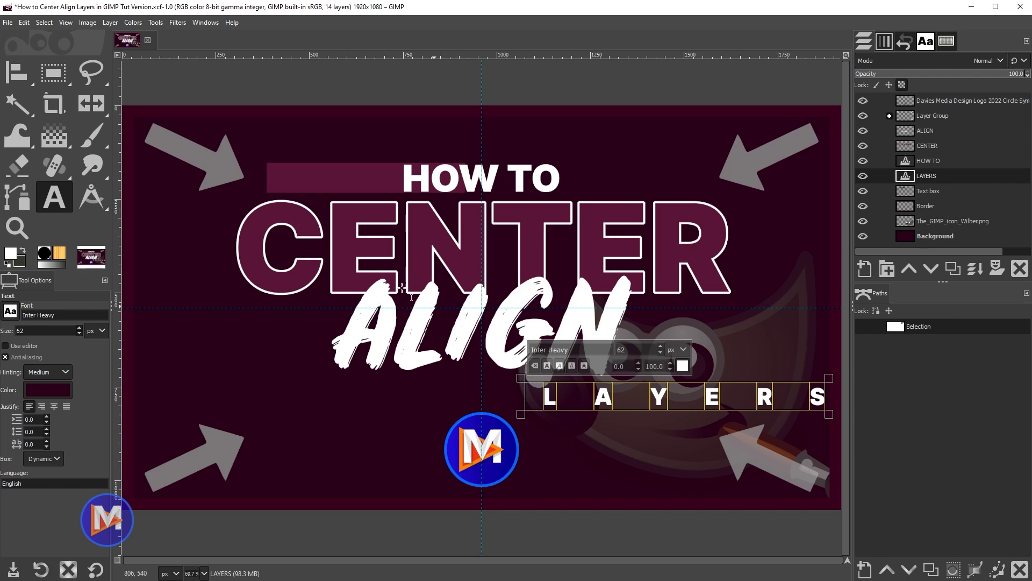
Try cropping the LAYERS layer to its content and centering it horizontally in the image, and undo both changes
{"action": "left_click", "coordinate": [111, 22]}
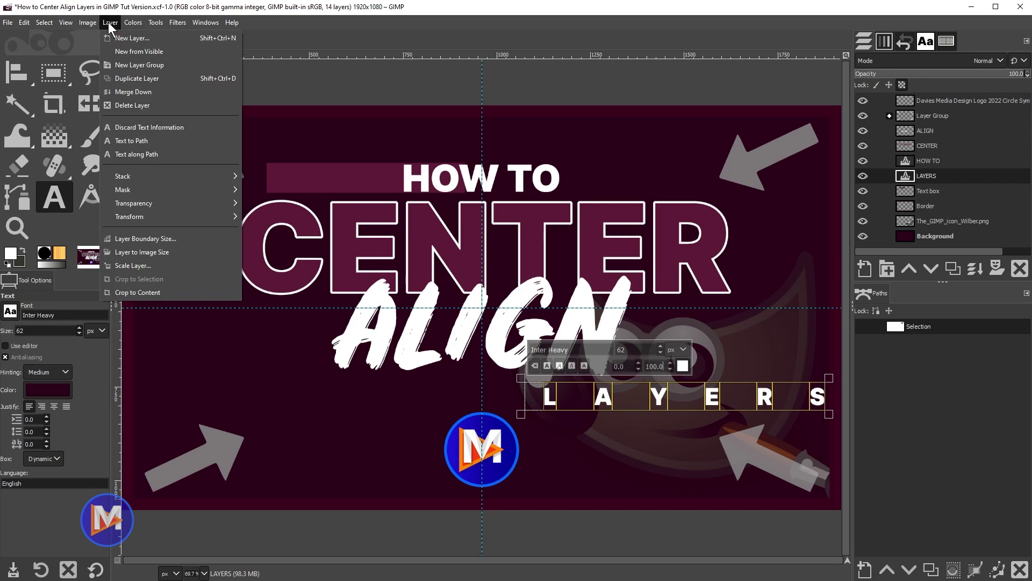
{"action": "left_click", "coordinate": [135, 294]}
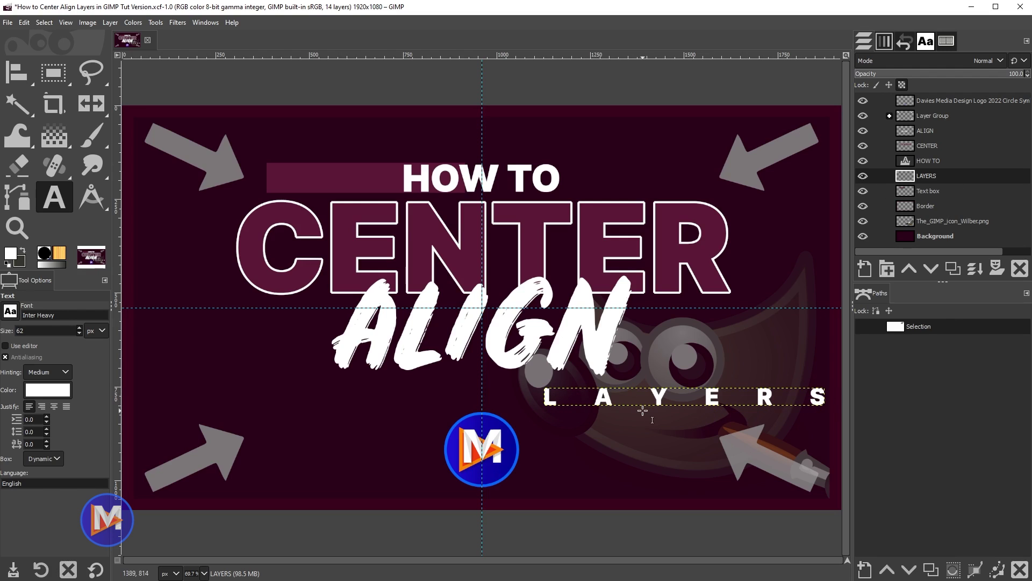
{"action": "key", "text": "q"}
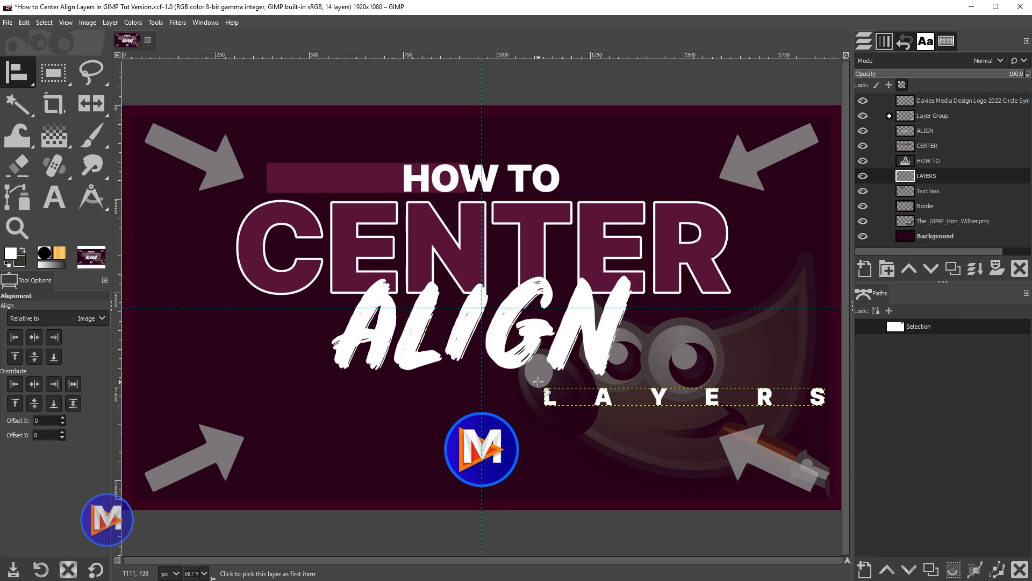
{"action": "left_click_drag", "start_coordinate": [538, 382], "coordinate": [832, 412]}
{"action": "left_click", "coordinate": [34, 336]}
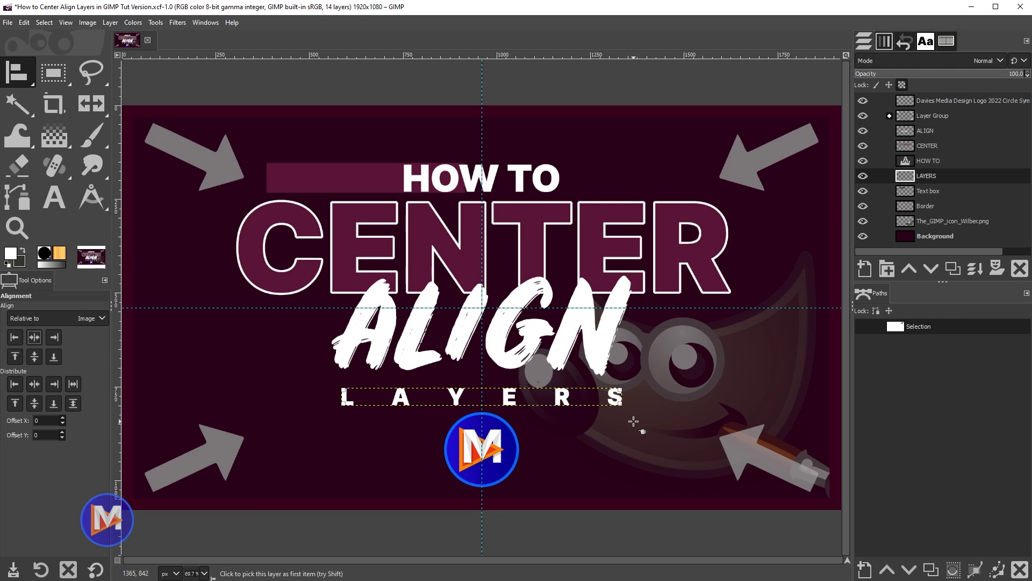
{"action": "key", "text": "ctrl+z"}
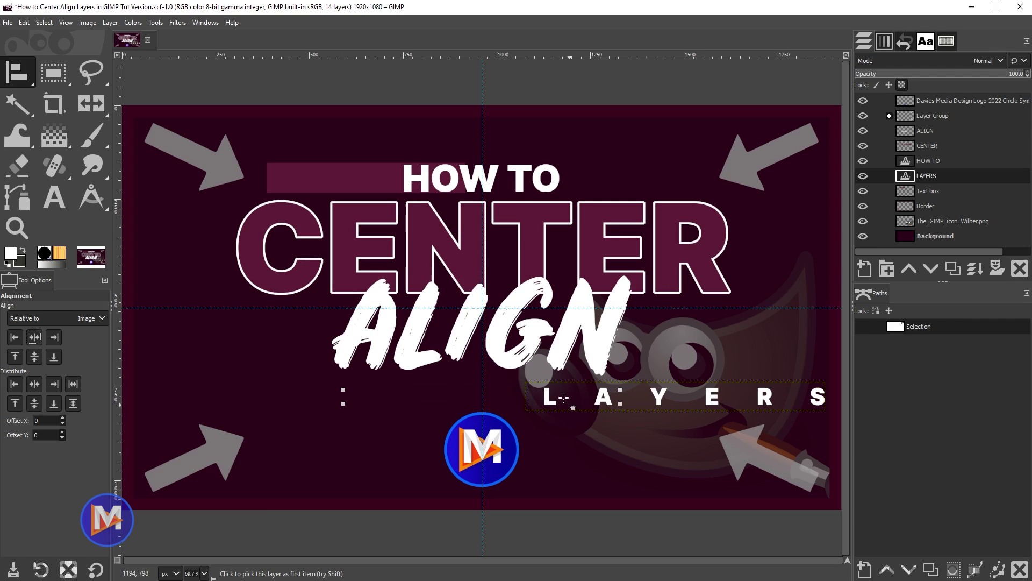
Center the uncropped LAYERS text layer horizontally relative to the image with the Alignment tool
{"action": "left_click_drag", "start_coordinate": [515, 376], "coordinate": [834, 417]}
{"action": "left_click", "coordinate": [34, 338]}
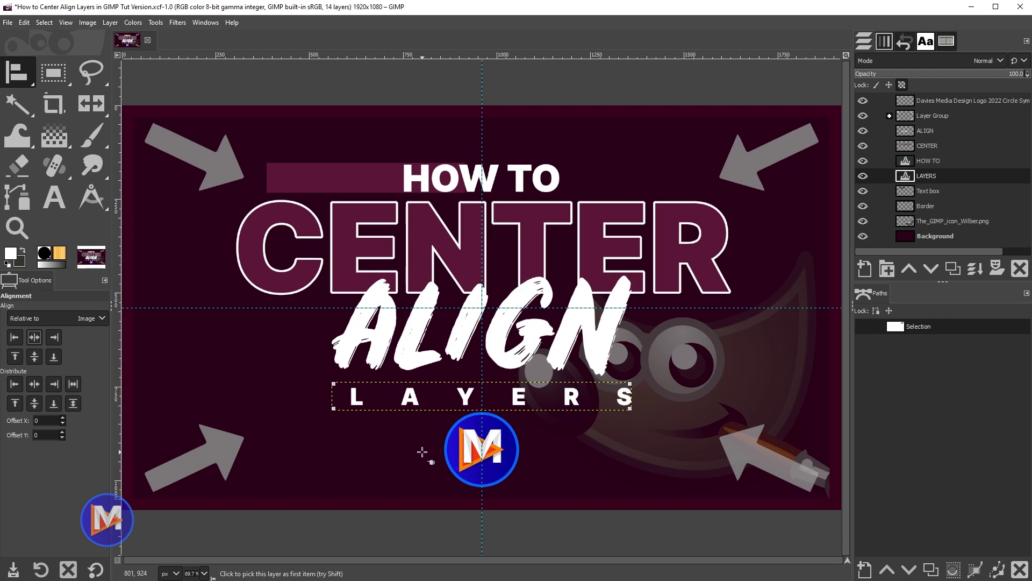
Crop the LAYERS layer to its content and center the cropped layer horizontally relative to the image
{"action": "left_click", "coordinate": [111, 24]}
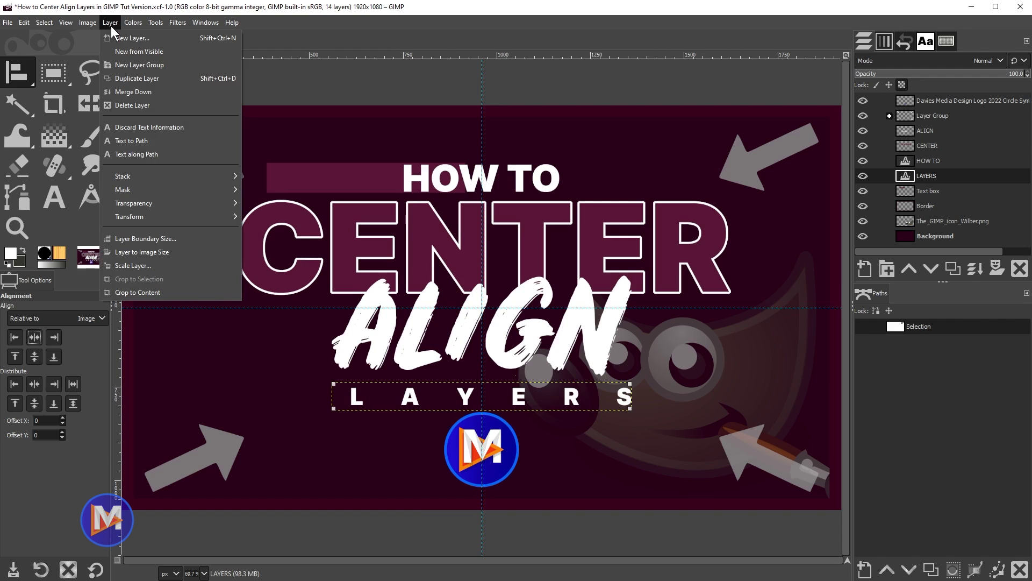
{"action": "left_click", "coordinate": [156, 291]}
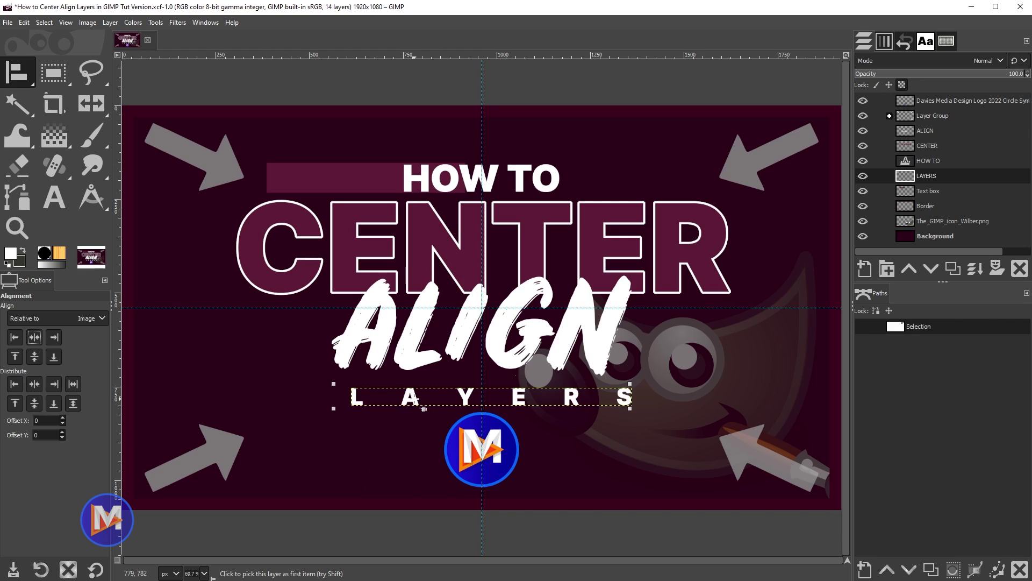
{"action": "left_click_drag", "start_coordinate": [342, 382], "coordinate": [650, 412]}
{"action": "left_click", "coordinate": [34, 337]}
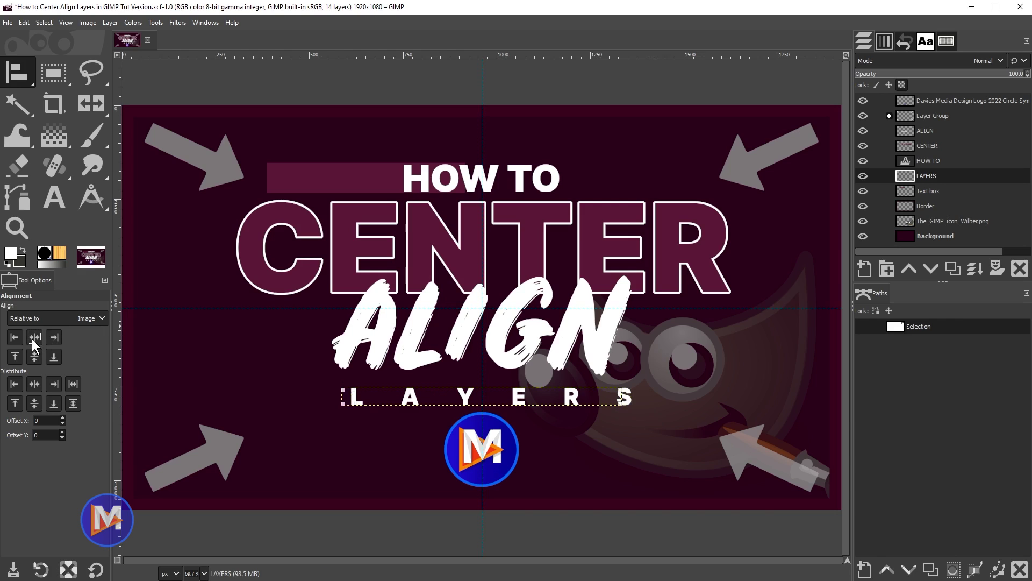
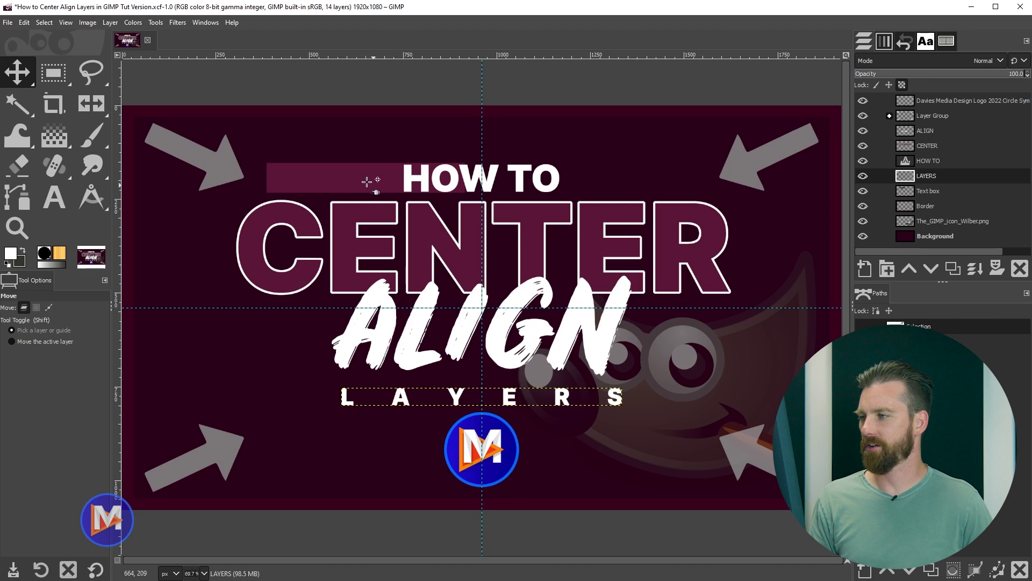
Move the Text box rectangle 152 px to the right behind the HOW TO text, and move it back
{"action": "left_click_drag", "start_coordinate": [360, 179], "coordinate": [418, 176]}
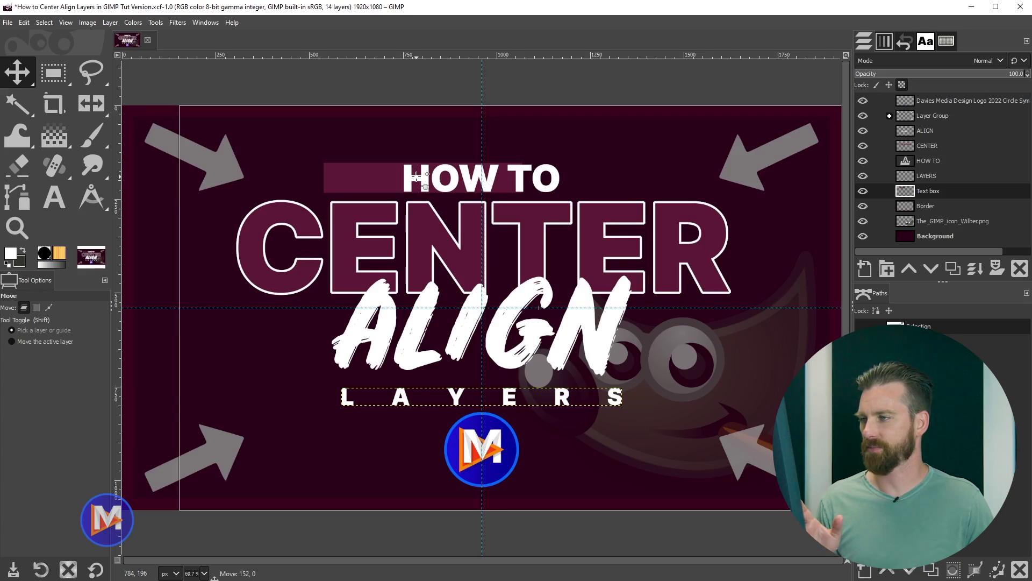
{"action": "key", "text": "Page_Up"}
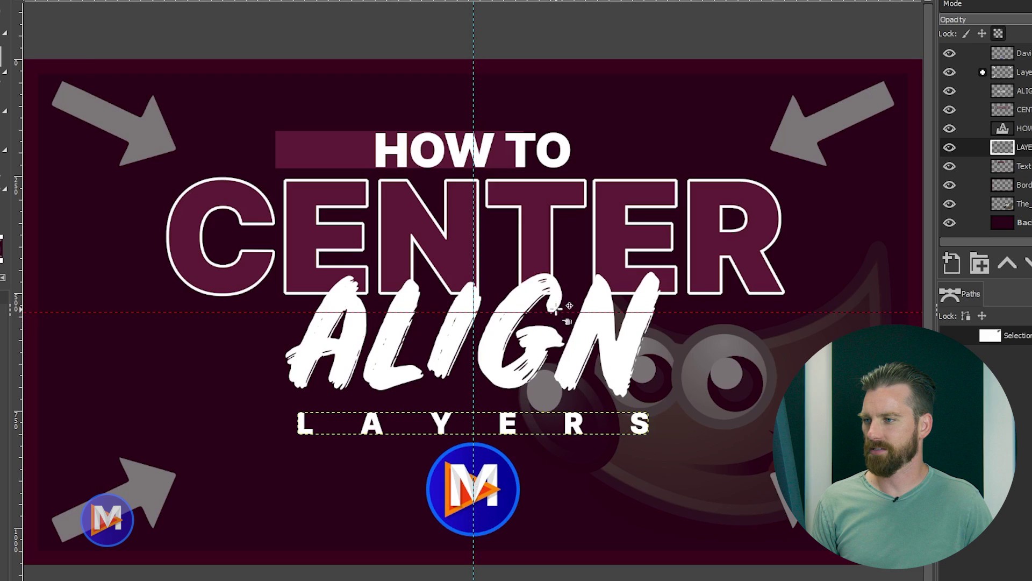
{"action": "left_click_drag", "start_coordinate": [334, 152], "coordinate": [262, 153]}
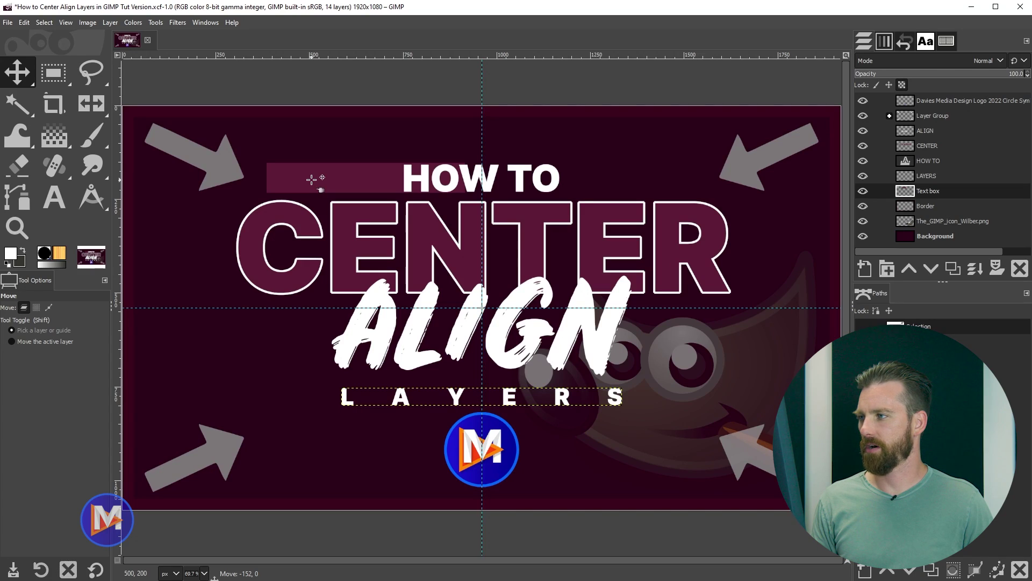
{"action": "key", "text": "Page_Up"}
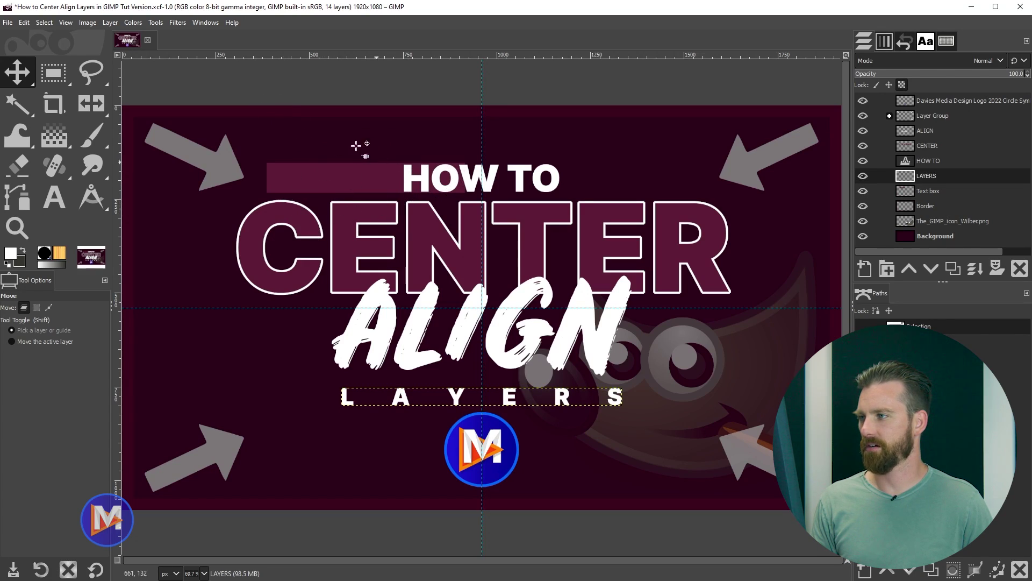
Select the Text box layer behind the HOW TO text and crop it to its content
{"action": "middle_click", "coordinate": [374, 180], "text": "alt"}
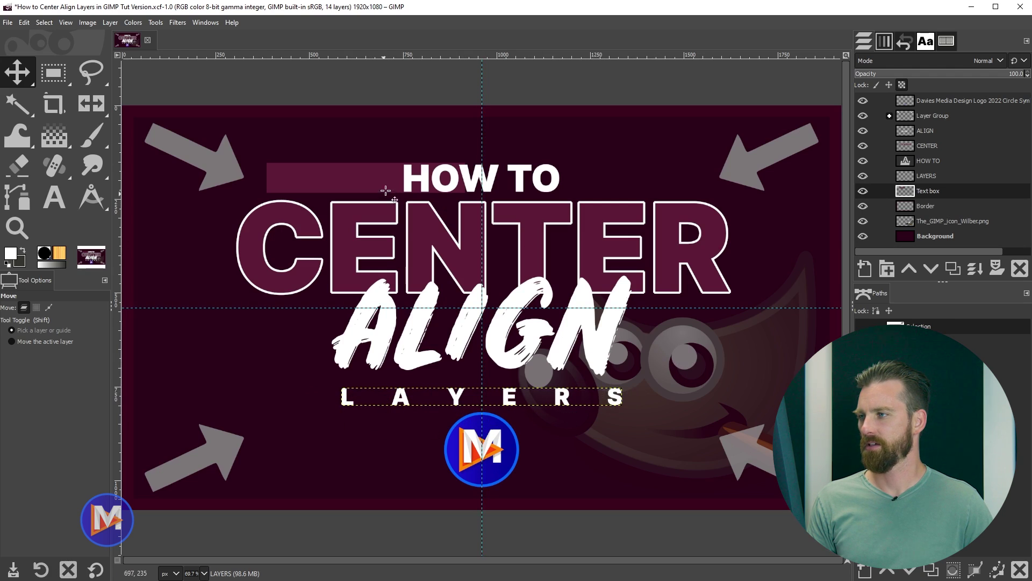
{"action": "left_click", "coordinate": [355, 176]}
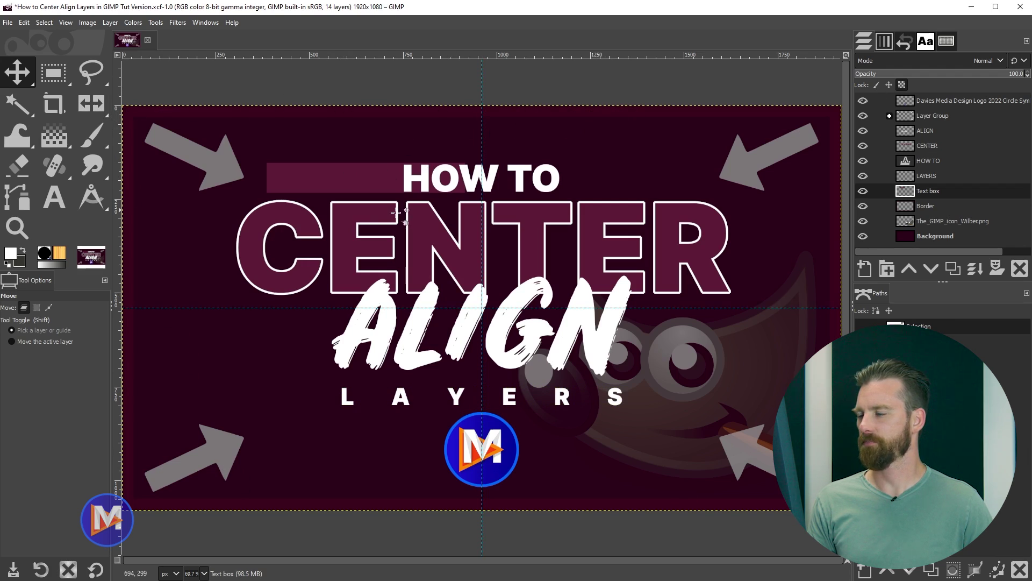
{"action": "left_click", "coordinate": [110, 26]}
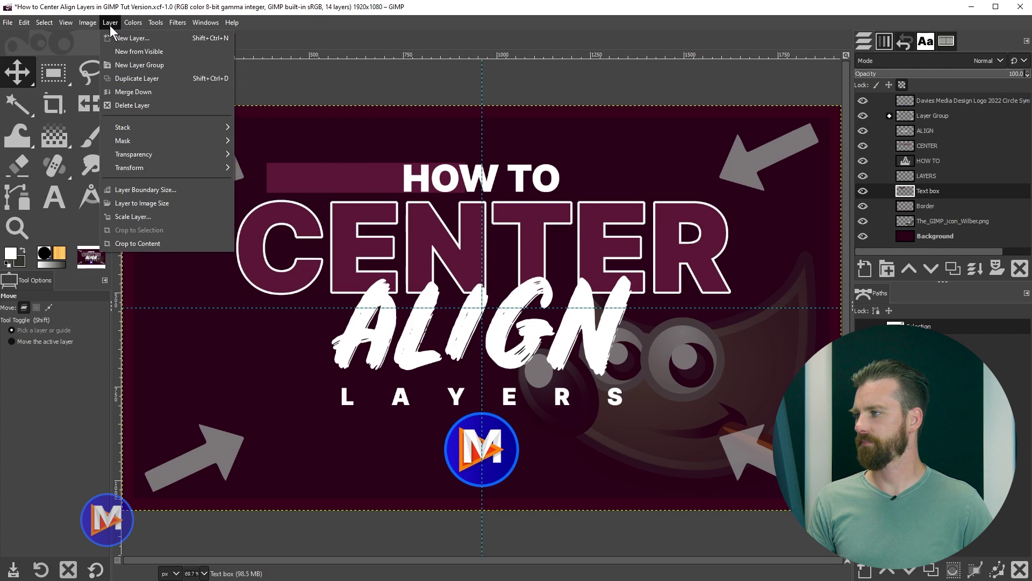
{"action": "left_click", "coordinate": [167, 240]}
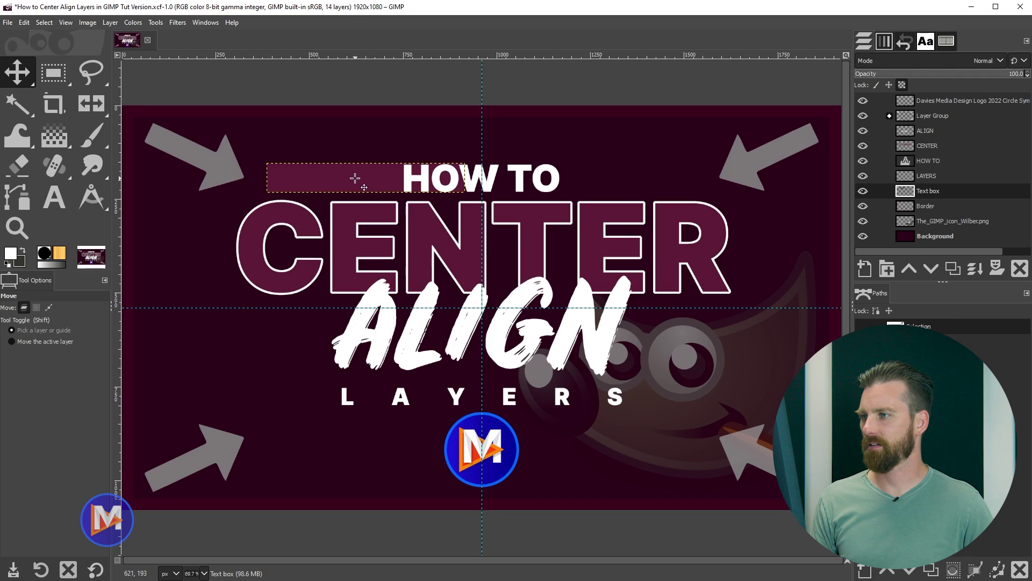
Try moving the cropped Text box rectangle onto the vertical center guide behind the HOW TO text, and undo the move
{"action": "left_click_drag", "start_coordinate": [355, 177], "coordinate": [476, 175]}
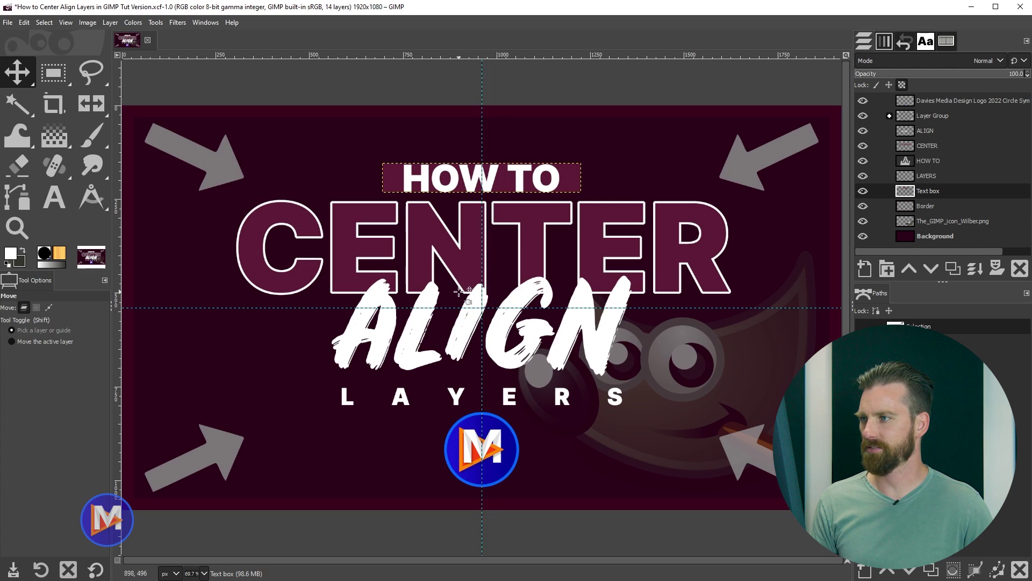
{"action": "key", "text": "ctrl+z"}
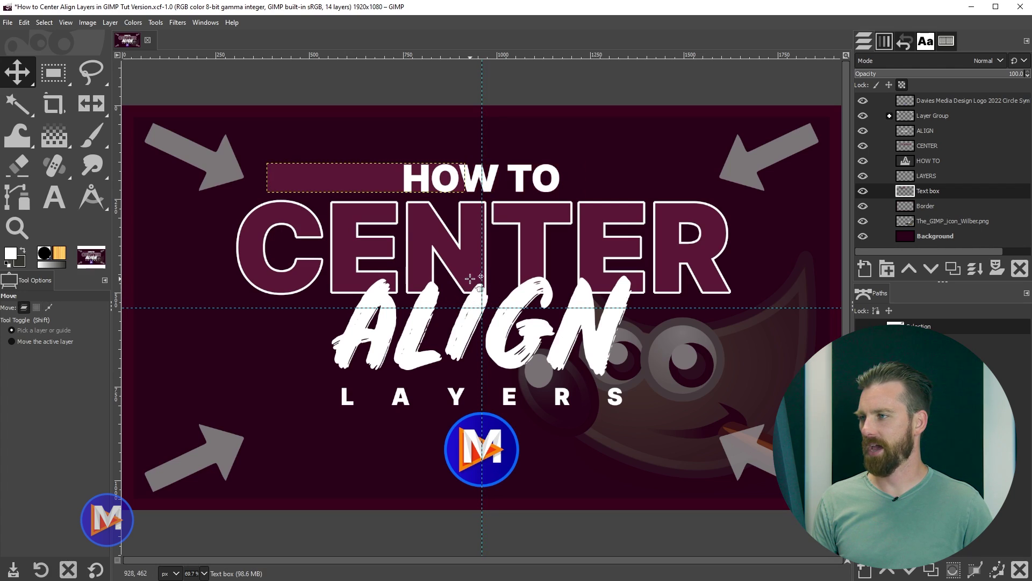
Center the cropped Text box layer horizontally relative to the image with the Alignment tool
{"action": "key", "text": "q"}
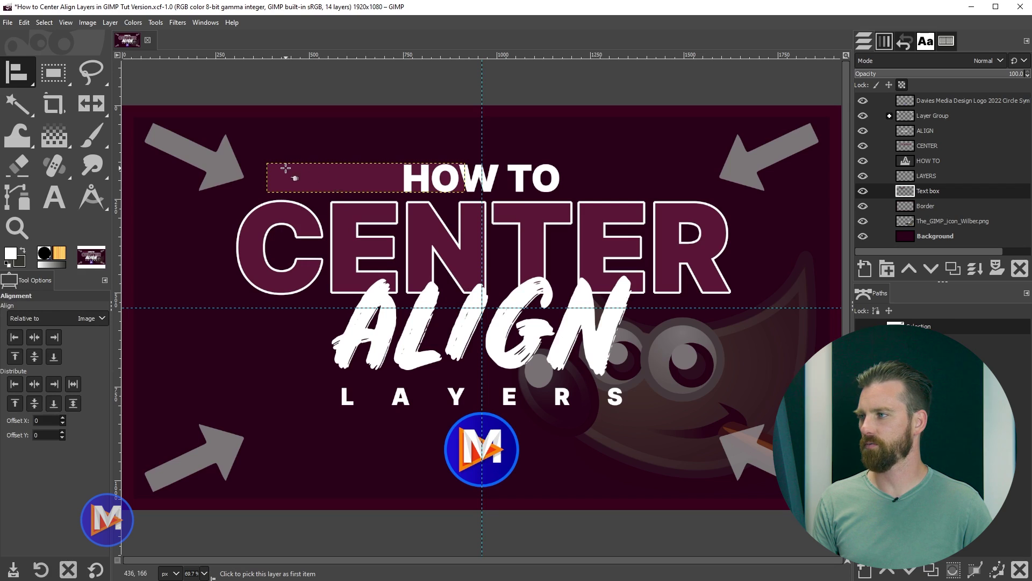
{"action": "left_click_drag", "start_coordinate": [254, 151], "coordinate": [478, 199]}
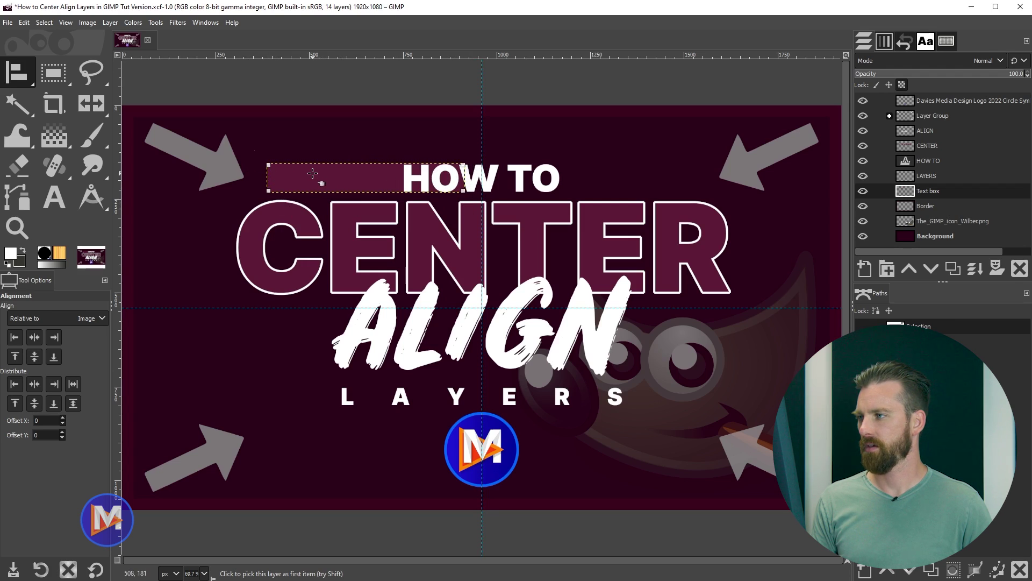
{"action": "left_click", "coordinate": [32, 334]}
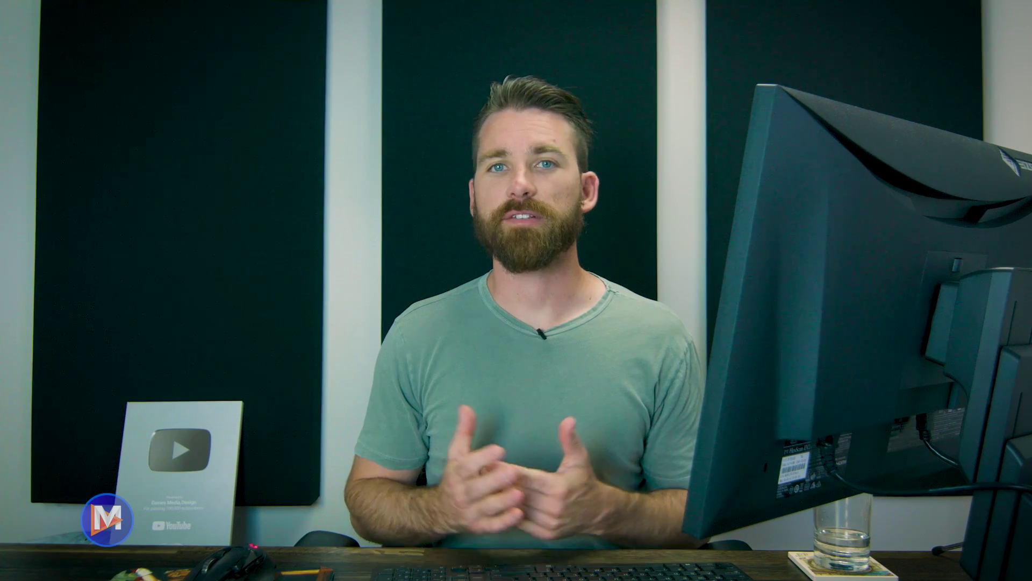